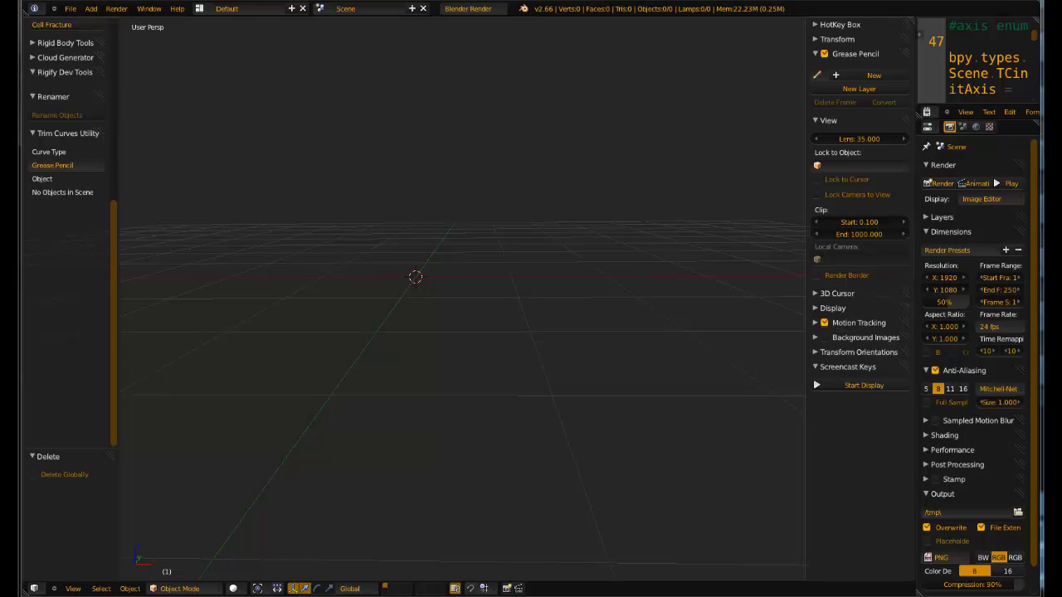
Add a UV sphere mesh at the centre of the empty scene.
middle_click_drag(481, 261, 461, 294)
key("shift+a")
mouse_move(459, 289)
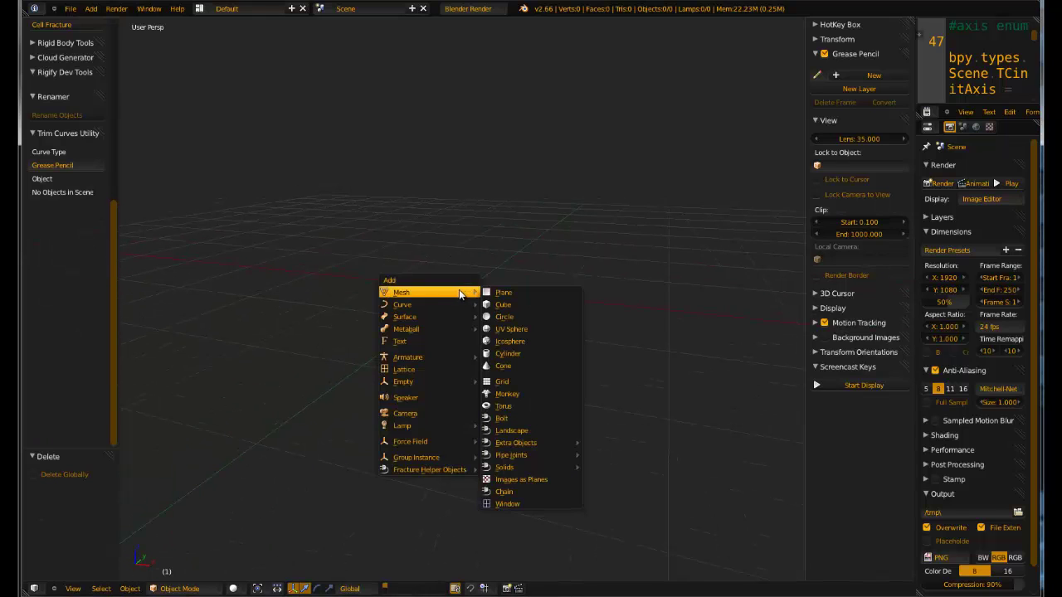
left_click(522, 329)
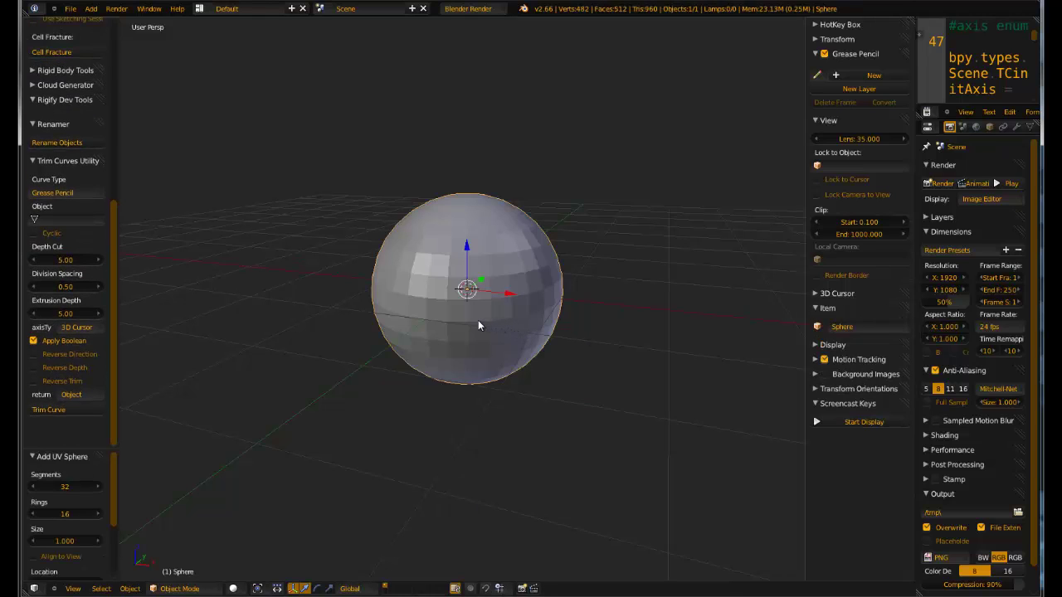
Set the return mode of the Trim Curves Utility to Sculpt.
left_click(77, 397)
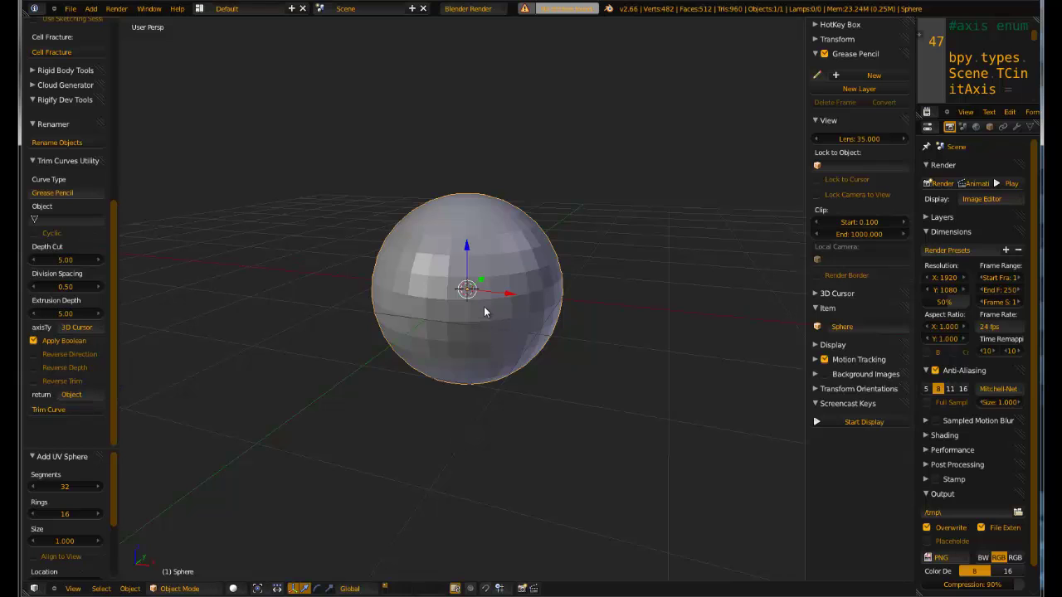
middle_click_drag(485, 309, 473, 321)
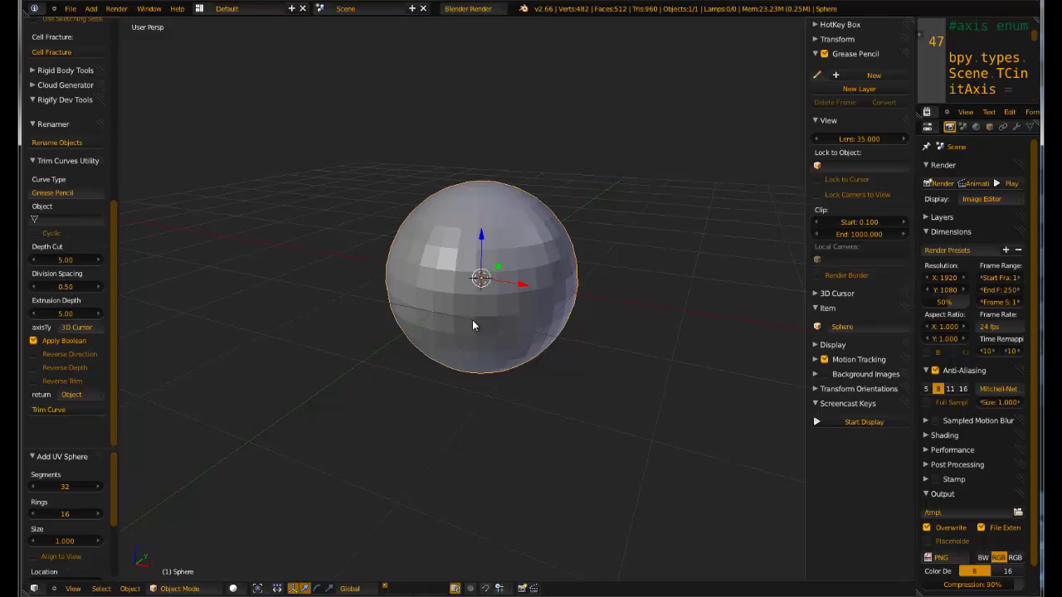
left_click(67, 395)
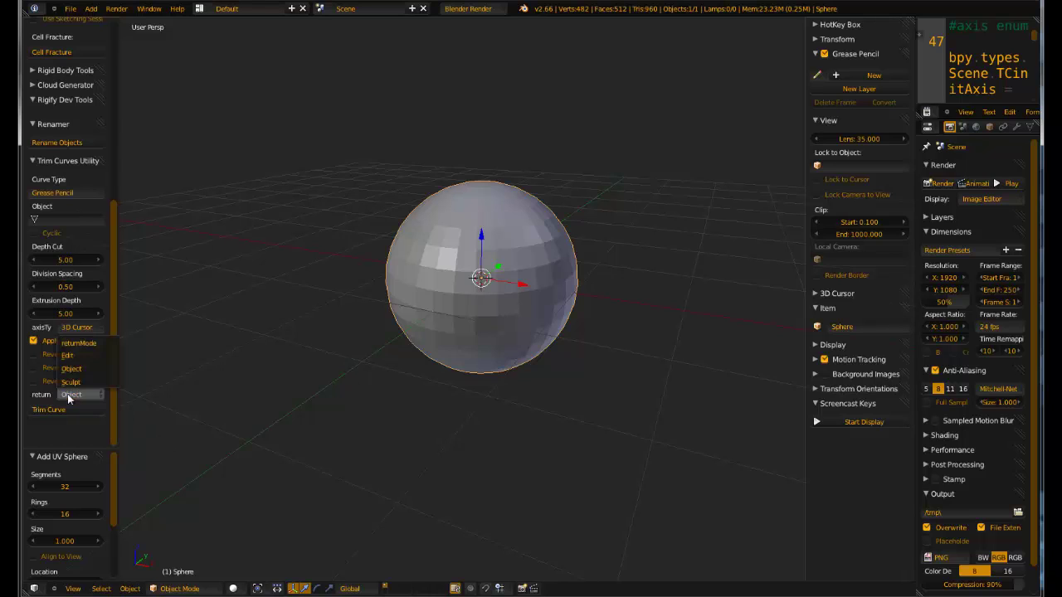
left_click(80, 382)
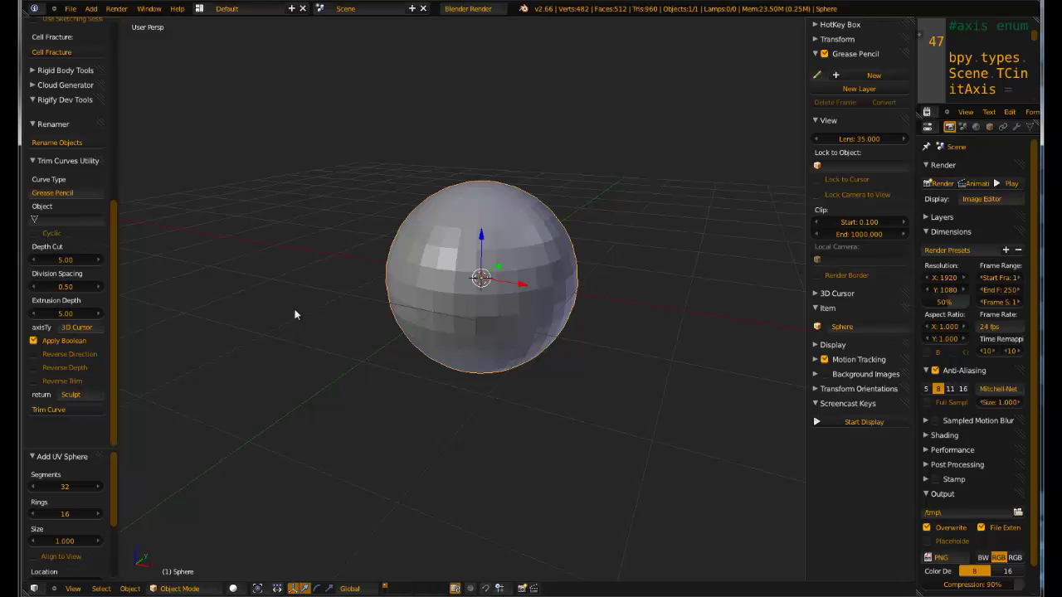
Switch the trim curve type to Curve to see its fields, and return it to Grease Pencil.
left_click(66, 194)
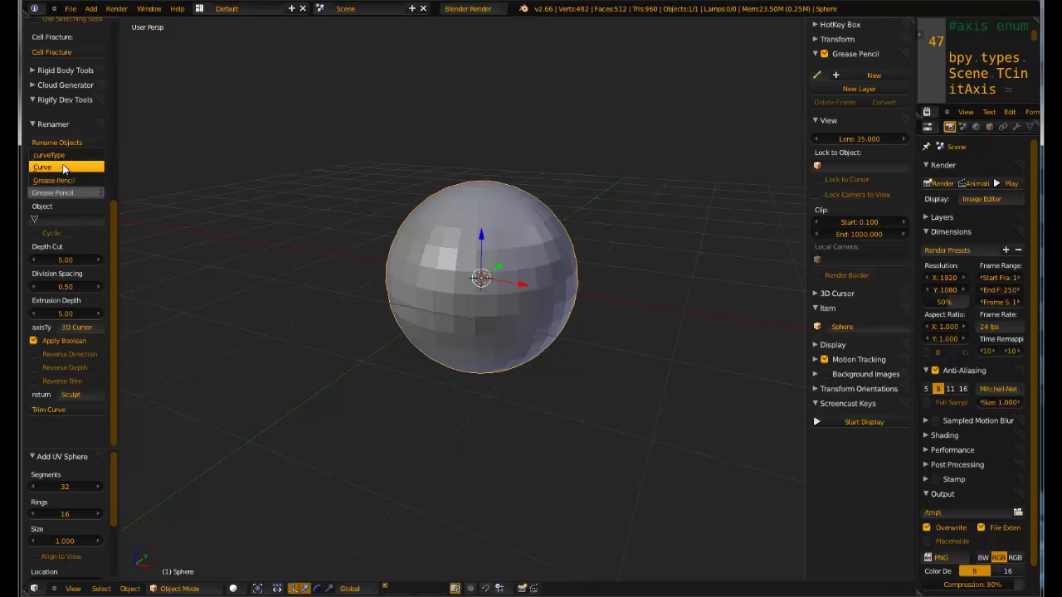
left_click(57, 167)
left_click(56, 248)
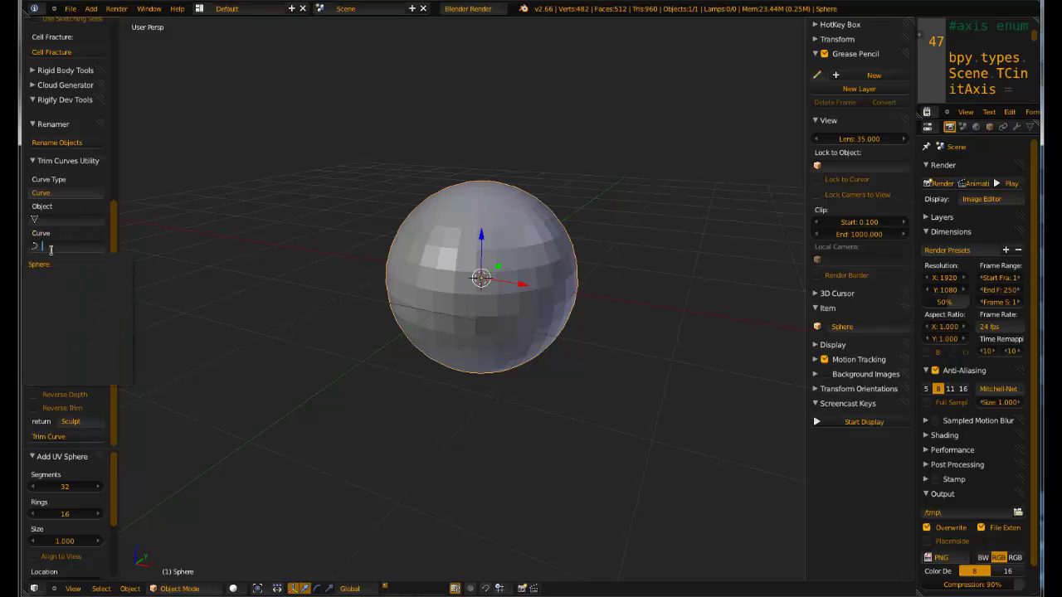
left_click(60, 226)
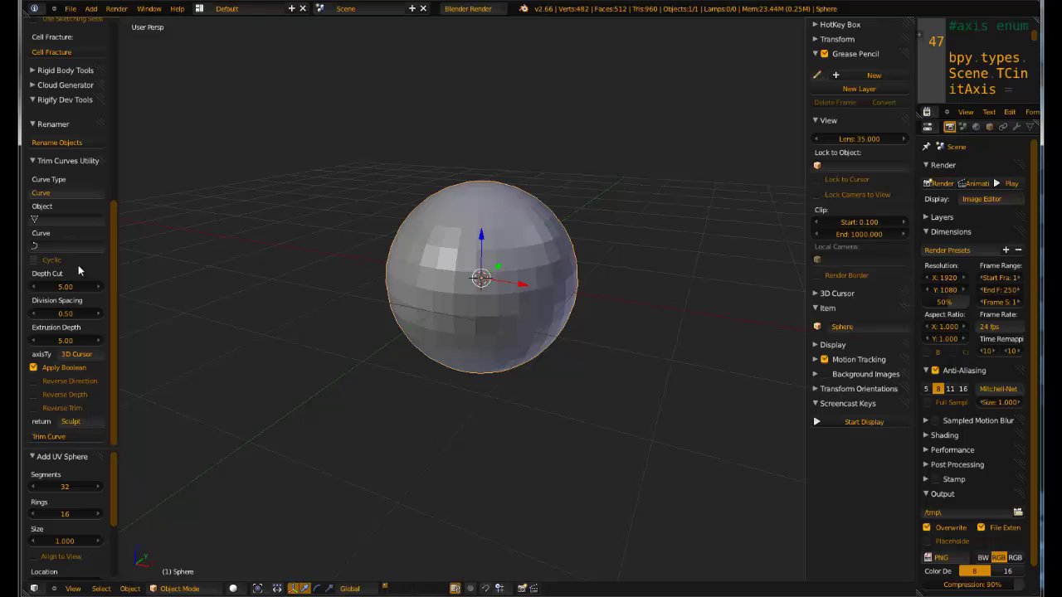
left_click(63, 190)
left_click(60, 182)
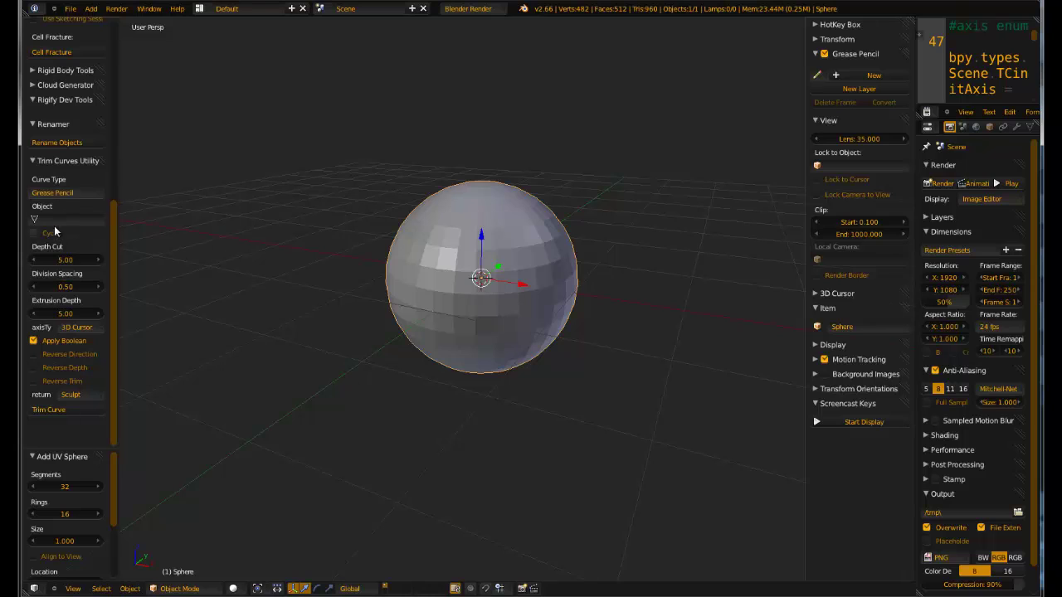
Choose Sphere as the object for the Trim Curves Utility to cut.
left_click(52, 223)
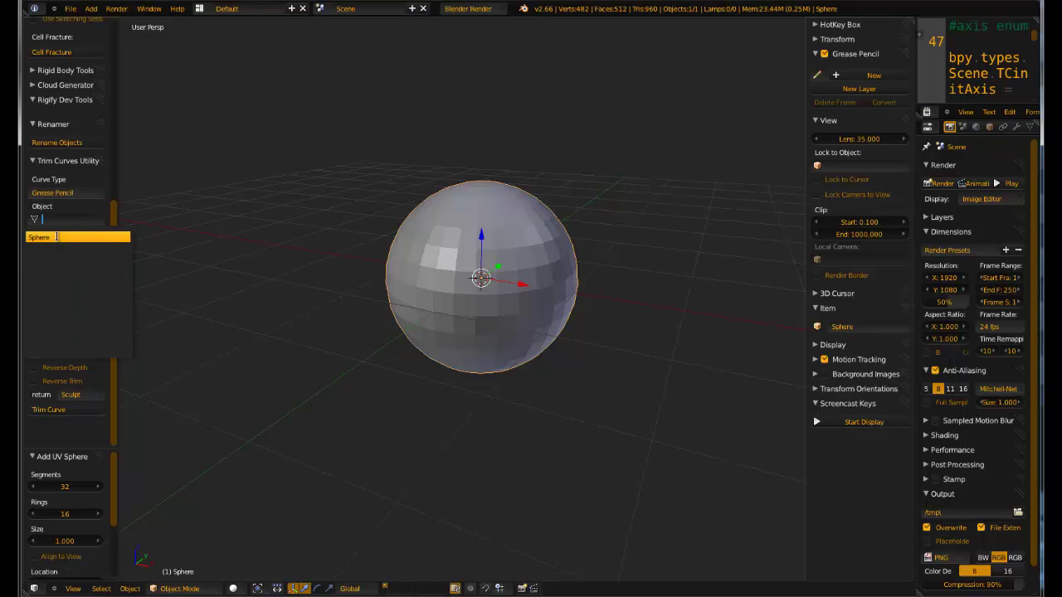
left_click(48, 238)
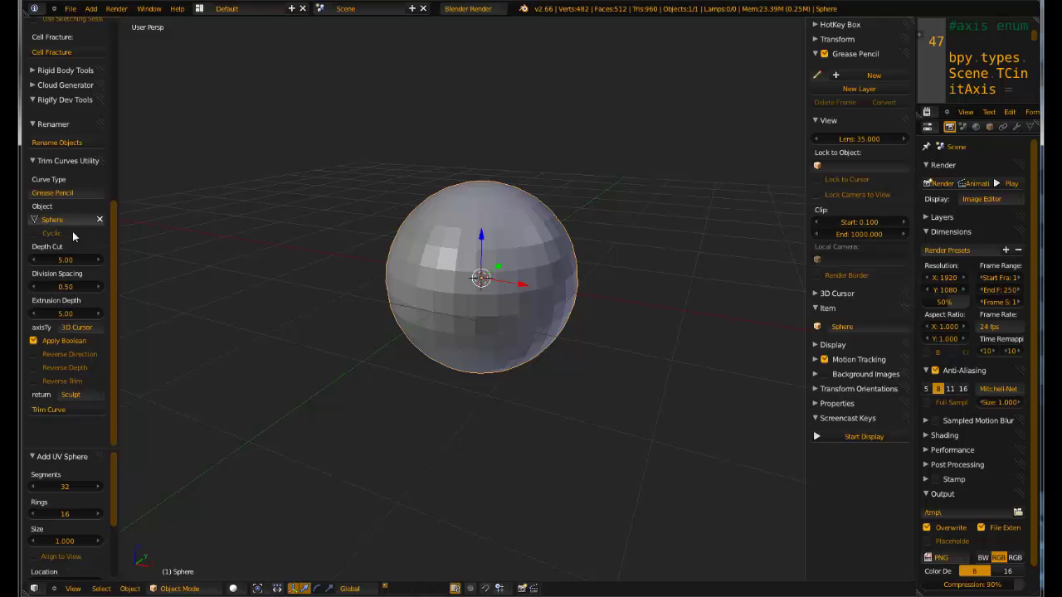
Toggle the Cyclic option on and off to compare the trim settings it offers.
left_click(33, 234)
left_click(33, 233)
left_click(33, 233)
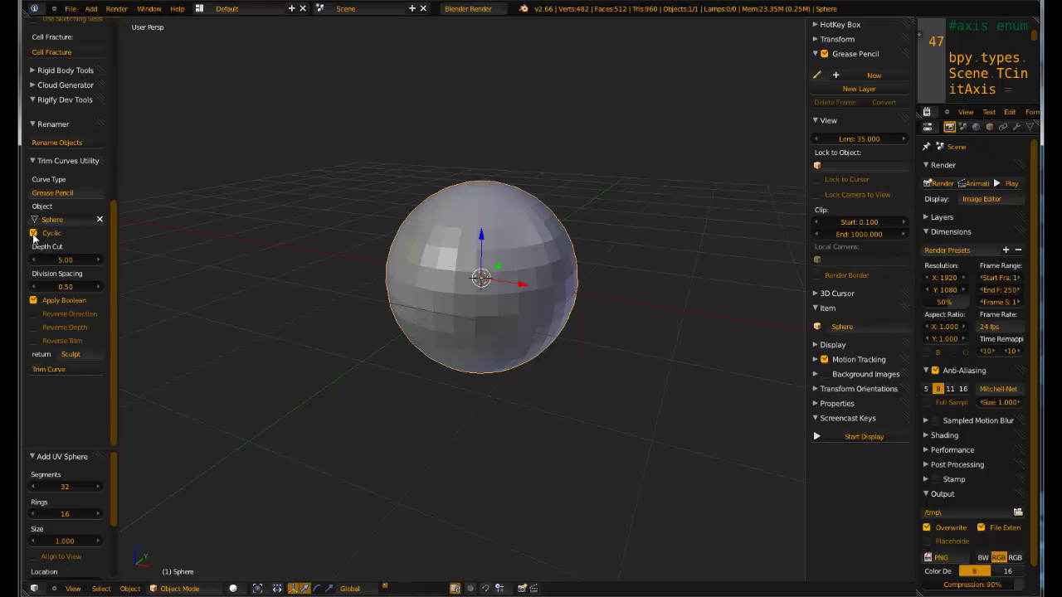
left_click(34, 234)
left_click(33, 233)
left_click(33, 233)
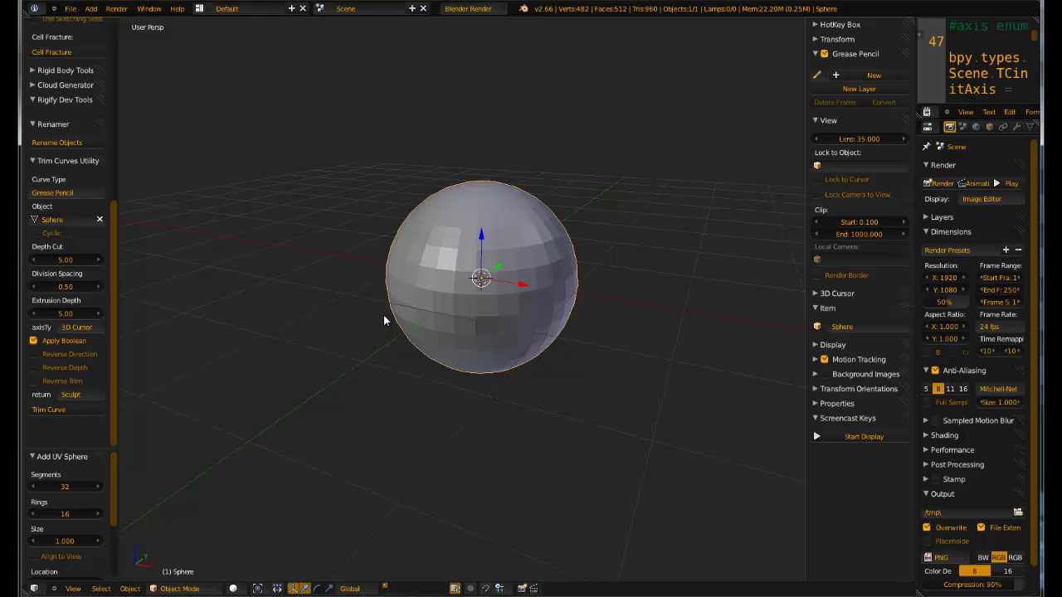
Place the 3D cursor beside the sphere and draw a freehand Grease Pencil stroke down across the sphere, extending past both its edges.
middle_click_drag(383, 320, 370, 308)
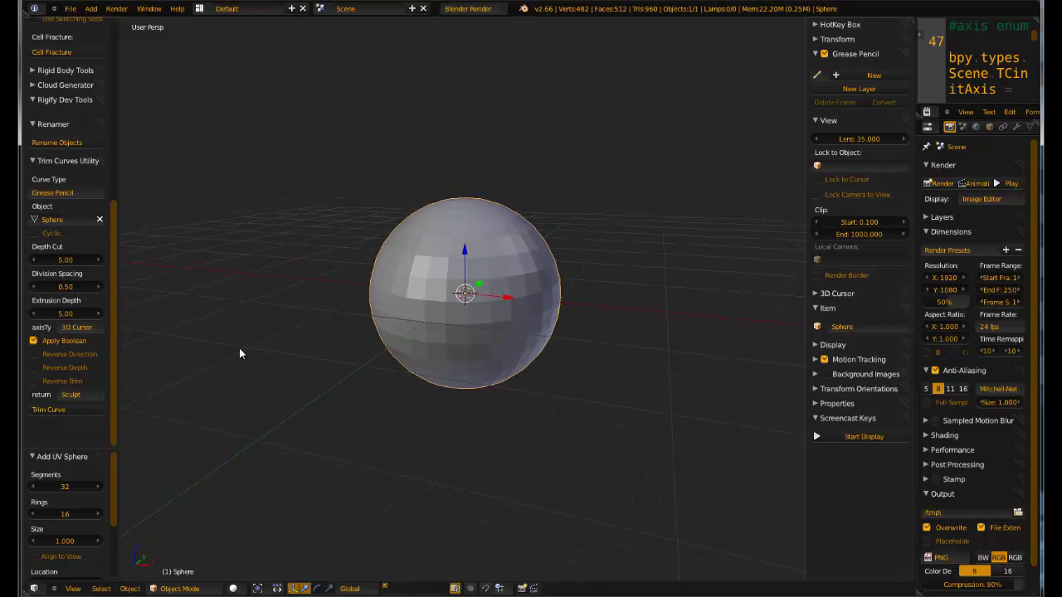
left_click(215, 345)
left_click_drag(484, 133, 538, 440)
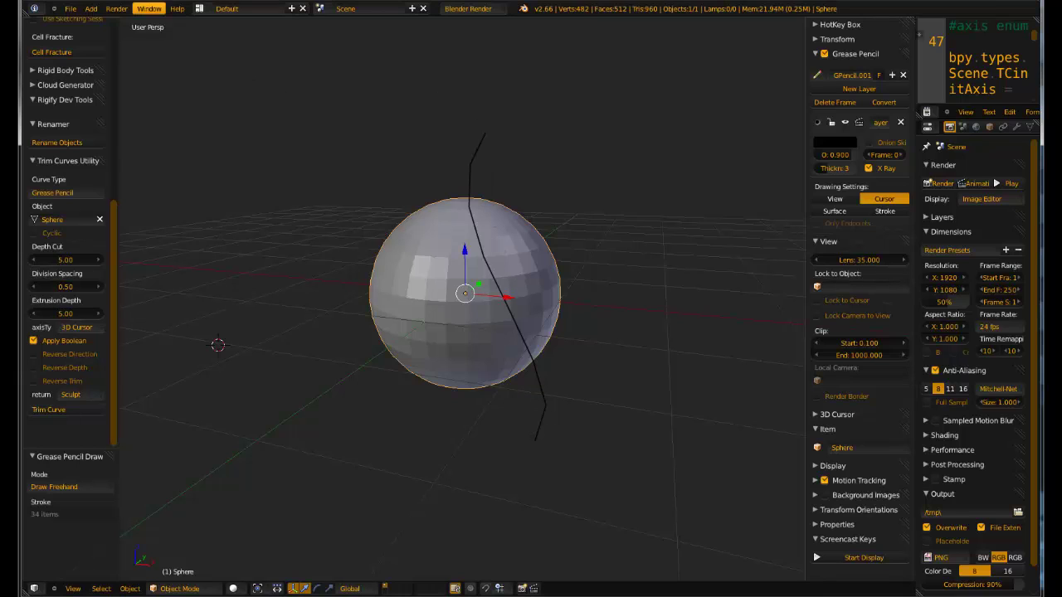
Examine the Grease Pencil editing settings in the user preferences and close them.
left_click(71, 9)
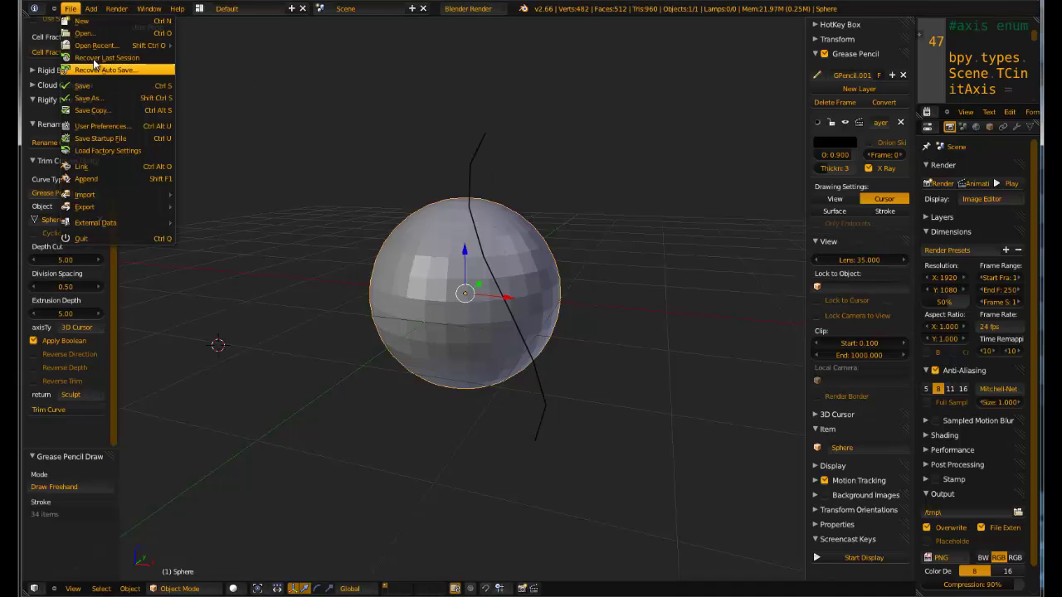
left_click(125, 127)
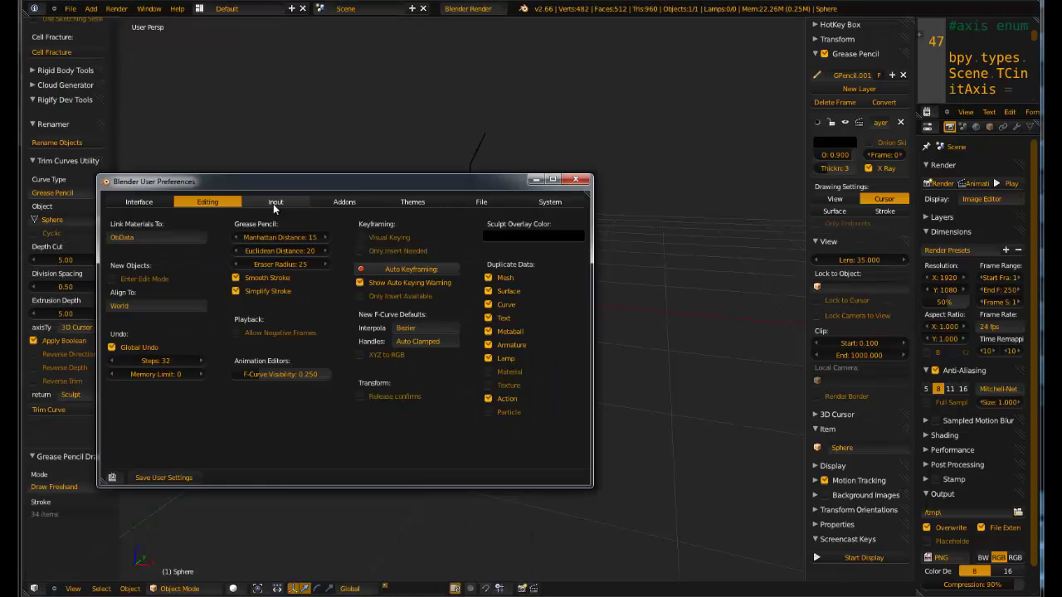
left_click(273, 204)
left_click(220, 201)
left_click(577, 181)
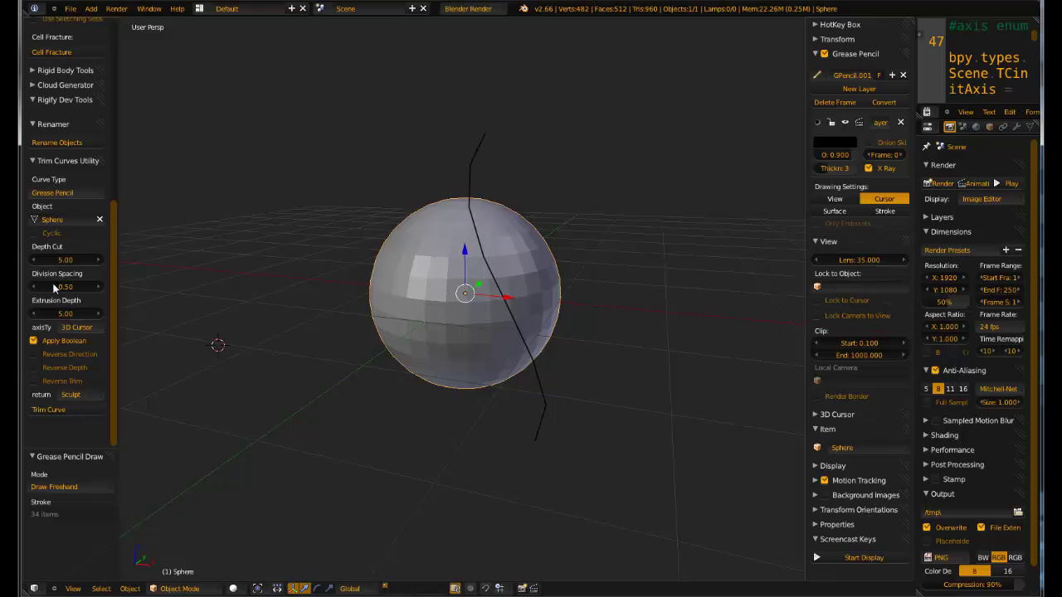
Set the return mode of the Trim Curves Utility to Object.
left_click(71, 395)
left_click(70, 370)
Trim the sphere along the Grease Pencil stroke and view the cut face's mesh in Edit Mode.
left_click(52, 409)
middle_click_drag(548, 298, 365, 211)
right_click(479, 296)
key("Tab")
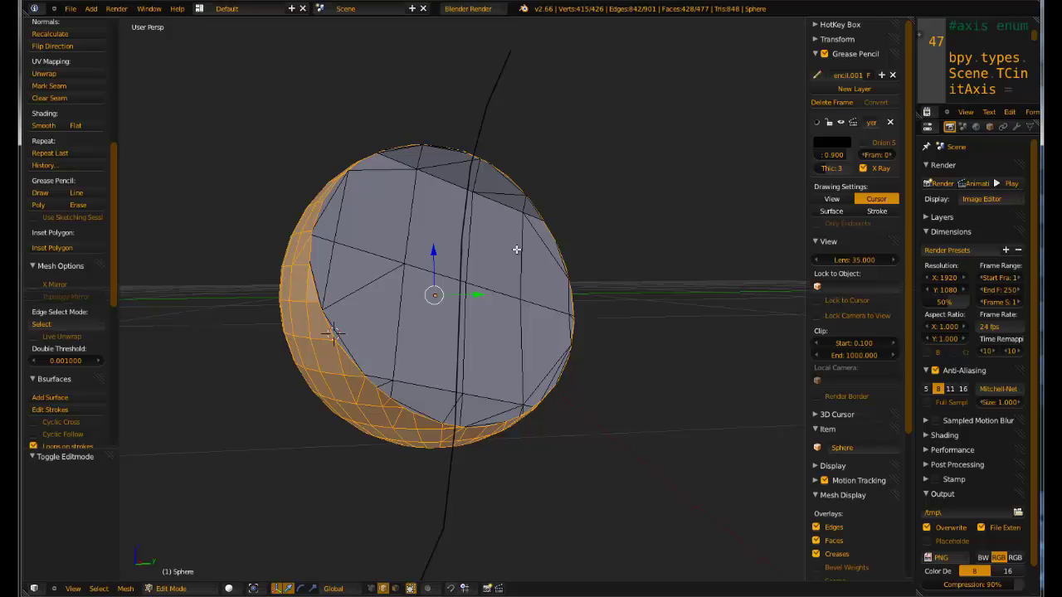
Undo the trim to restore the full sphere in Object Mode.
middle_click_drag(408, 246, 450, 264)
key("ctrl+z")
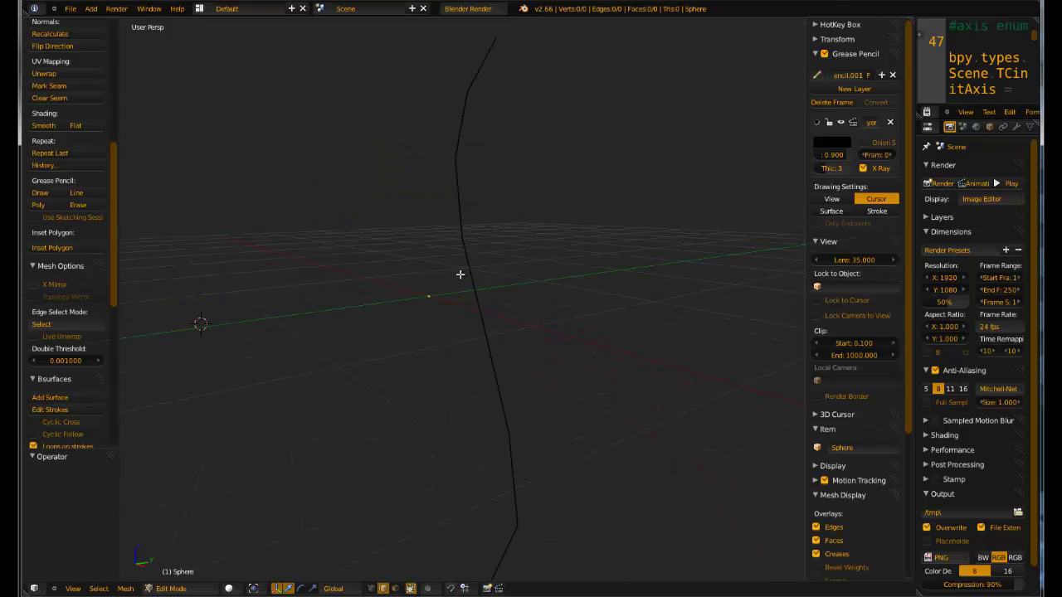
mouse_move(450, 291)
middle_mouse_down()
mouse_move(445, 344)
mouse_move(451, 280)
mouse_move(455, 292)
middle_mouse_up()
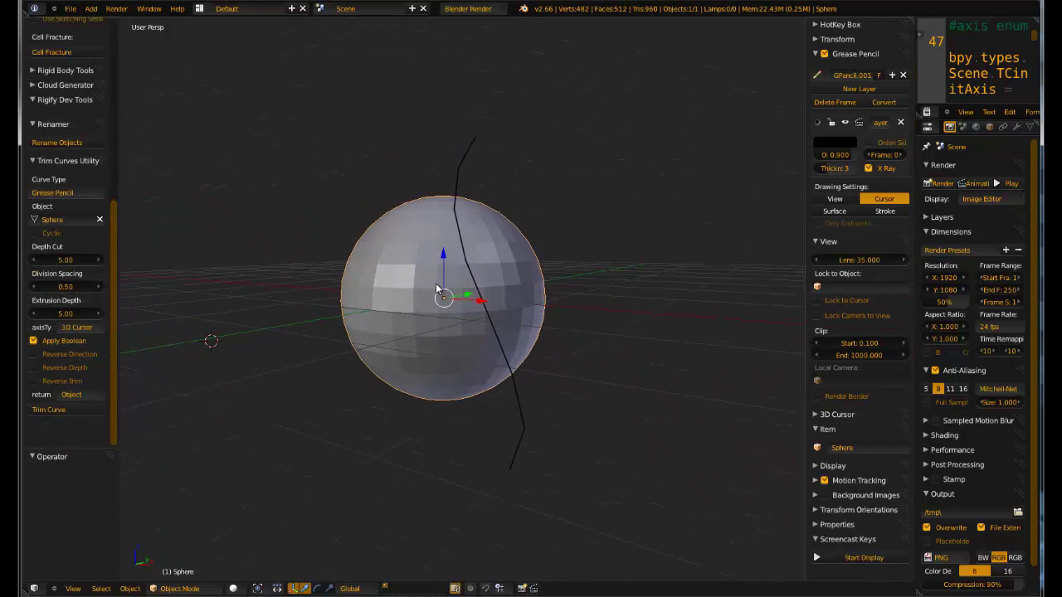
Set the division spacing to 0.1 and trim the sphere along the stroke.
left_click(65, 287)
type("0.1")
key("Return")
left_click(56, 406)
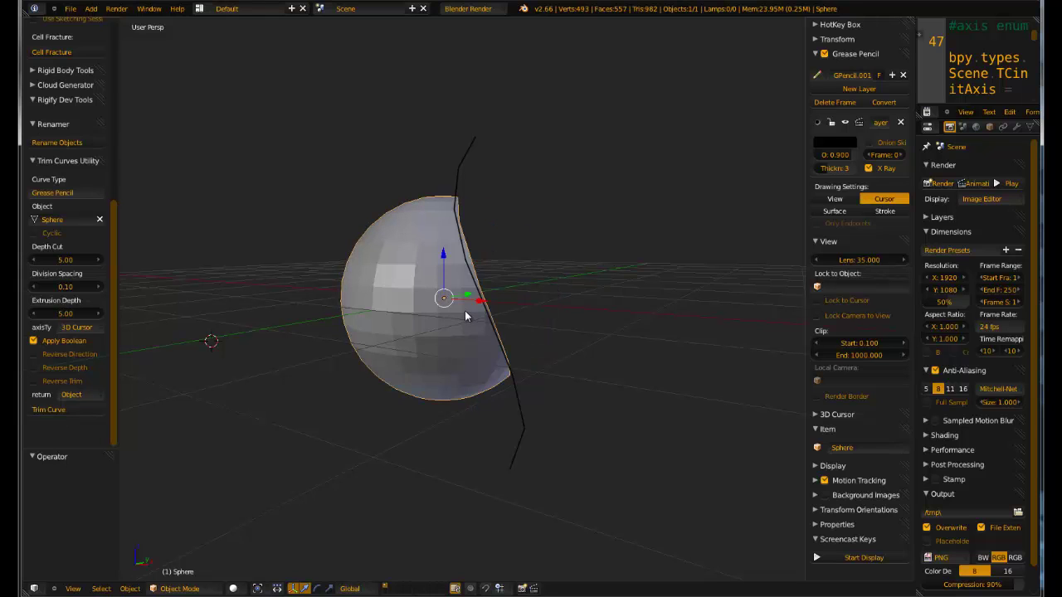
Examine the density of the divisions on the sphere's cut face in Edit Mode and Object Mode.
key("Tab")
middle_click_drag(598, 294, 455, 313)
scroll(455, 313, "up", 3)
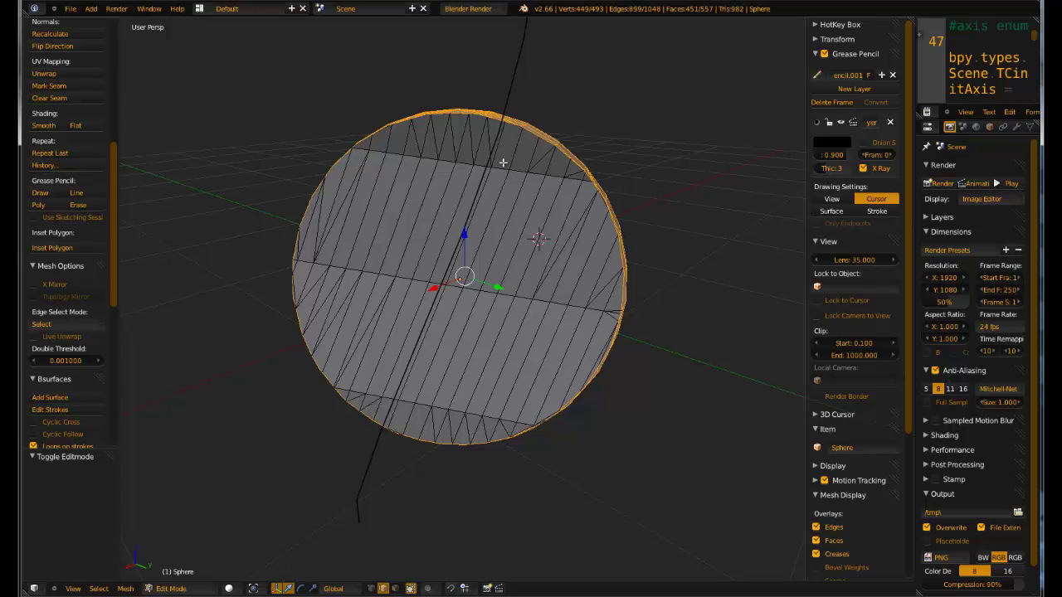
key("Tab")
key("Tab")
middle_click_drag(325, 228, 313, 189)
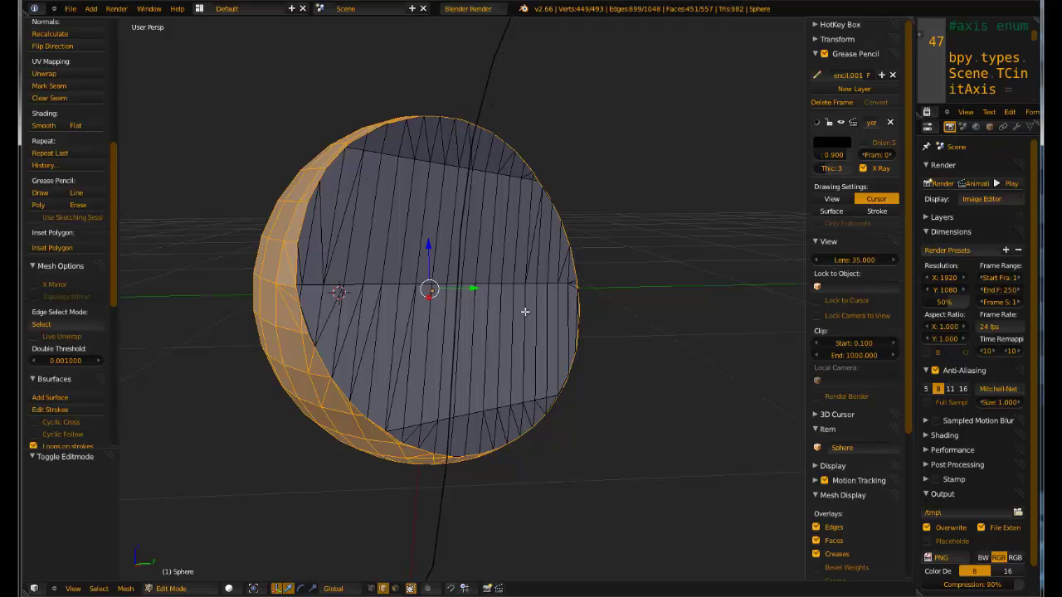
key("Tab")
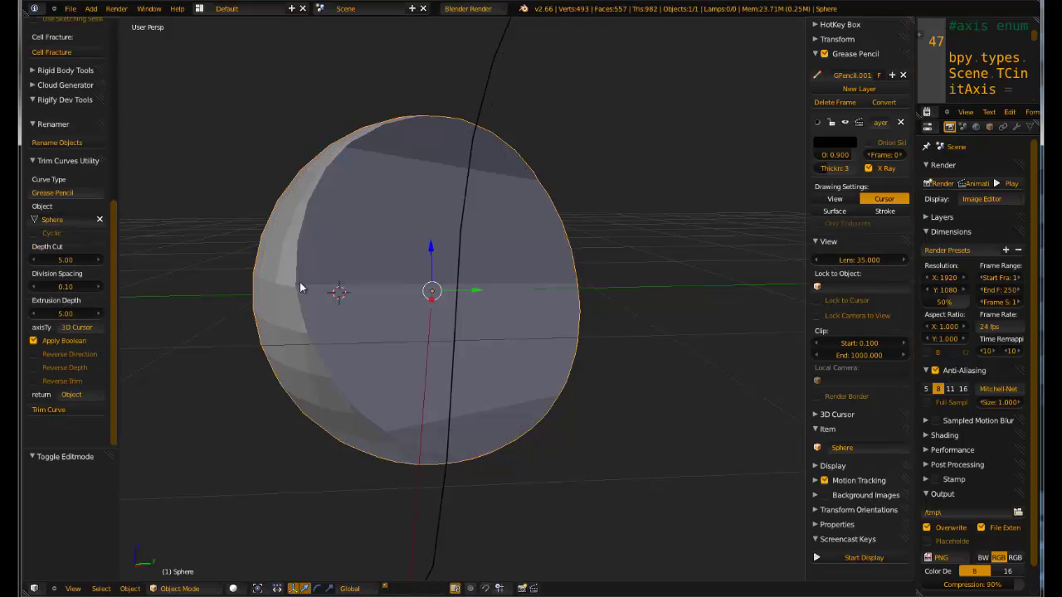
middle_click_drag(301, 287, 438, 304)
scroll(438, 292, "down", 2)
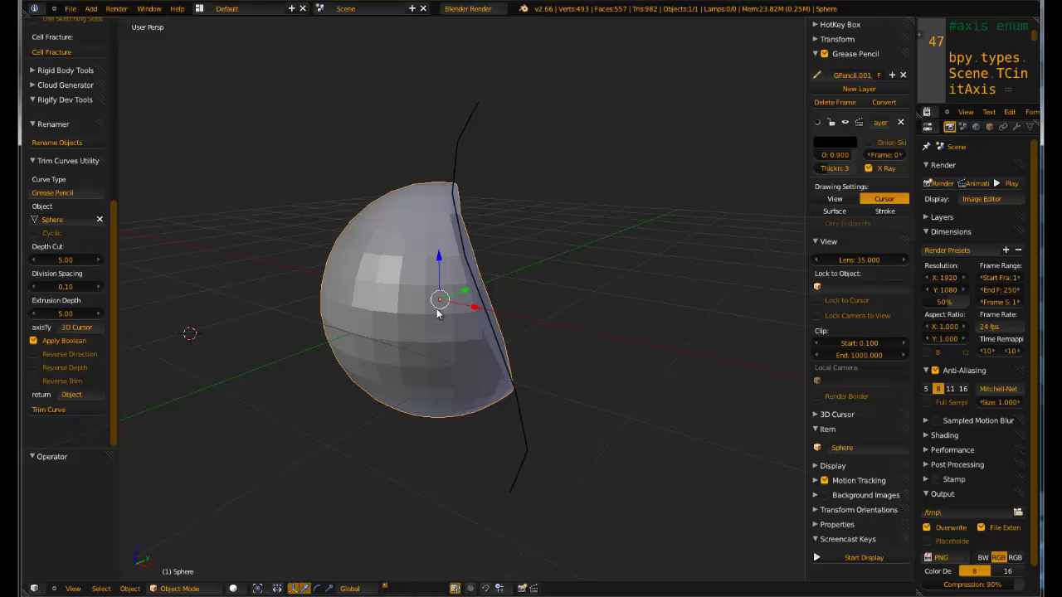
Undo the finely divided trim and set the division spacing to 0.5.
key("ctrl+z")
scroll(444, 299, "down", 2)
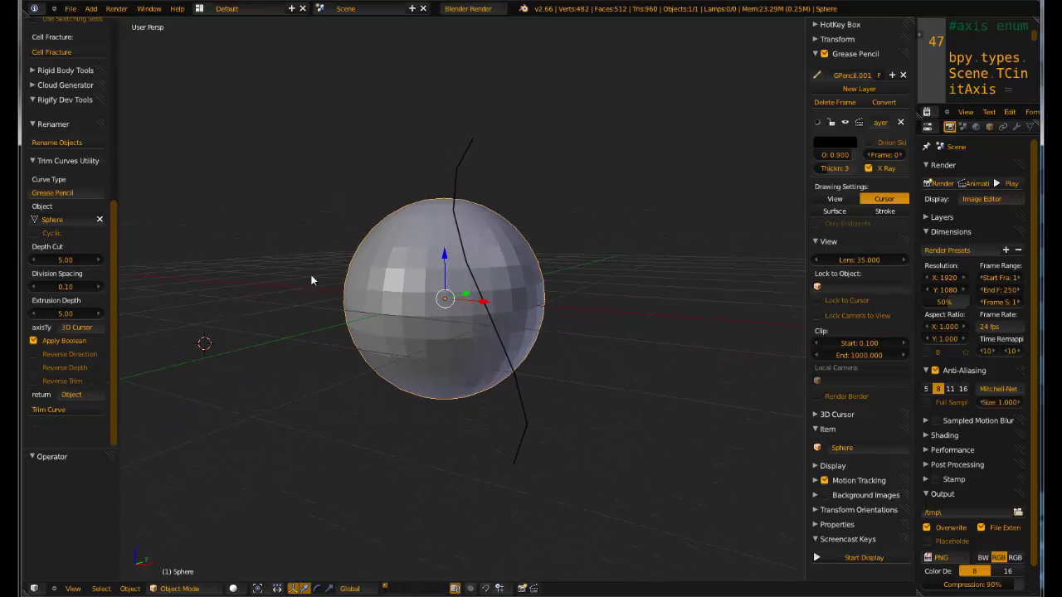
left_click(59, 287)
type("0.5")
key("Return")
middle_click_drag(294, 202, 301, 188)
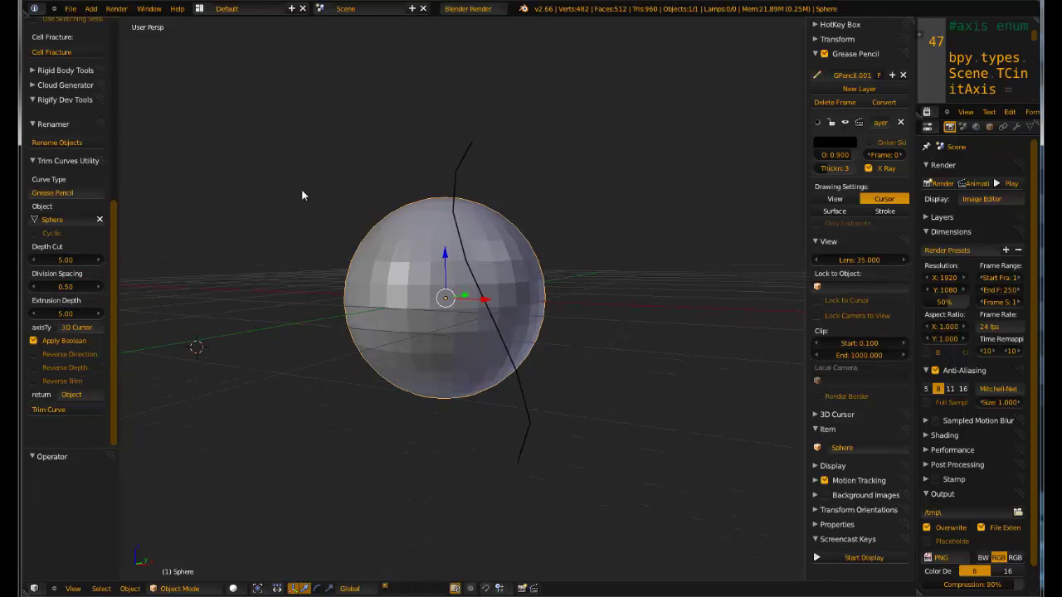
Set the depth cut to 0.5, trim the sphere along the stroke and view the cut from the side.
left_click(71, 257)
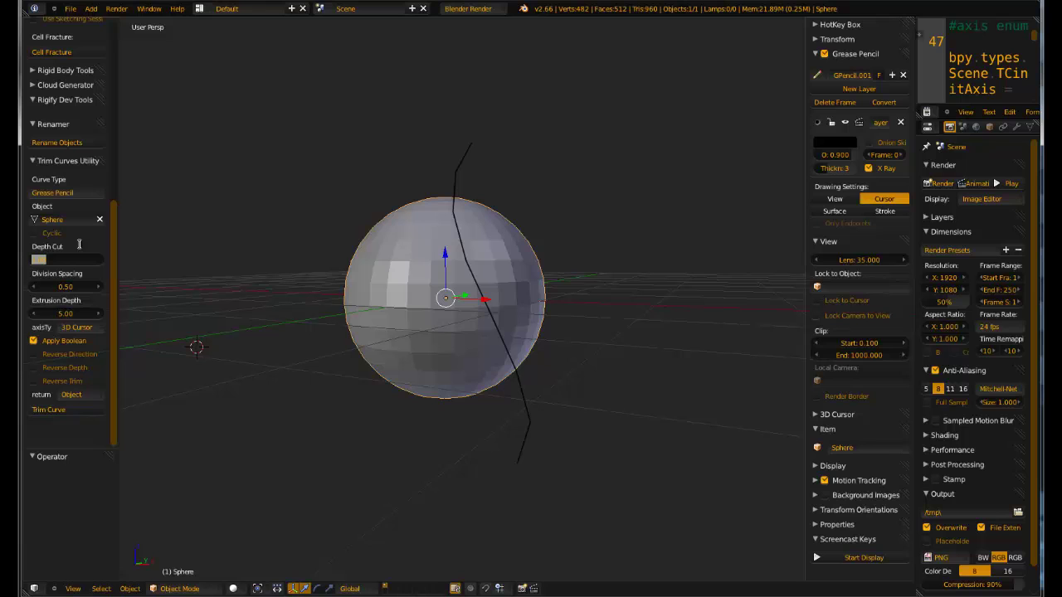
key("BackSpace")
left_click(65, 412)
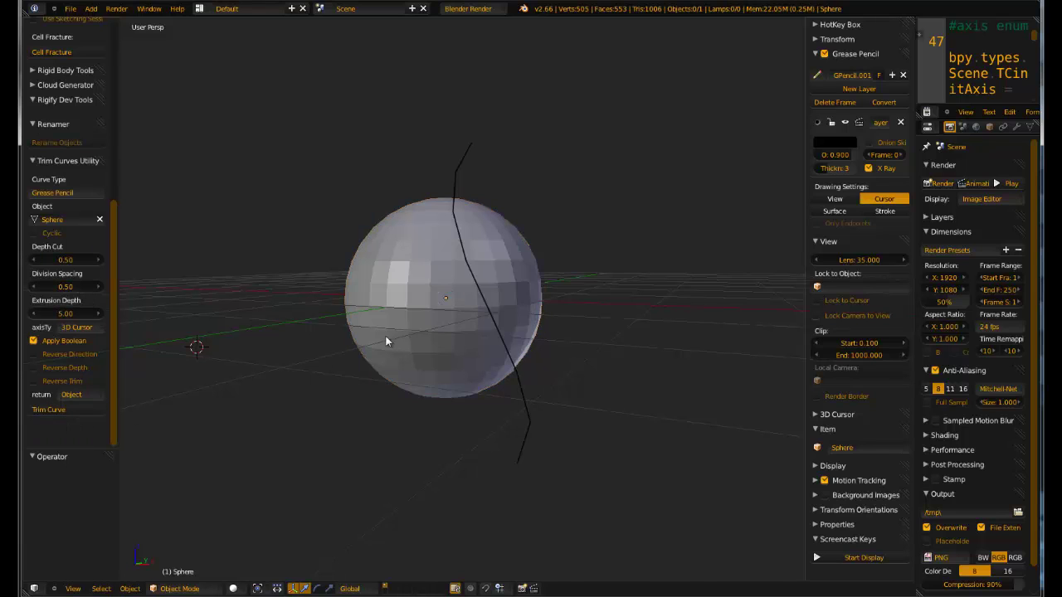
middle_click_drag(387, 339, 375, 370)
middle_click_drag(473, 292, 455, 309)
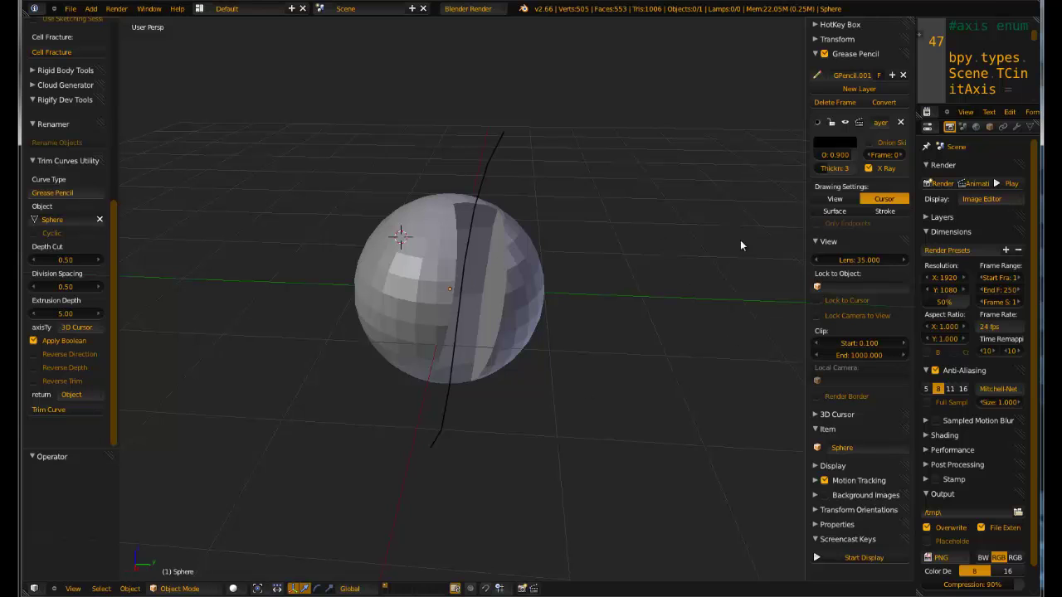
Undo the shallow trim and the depth cut change.
middle_click_drag(390, 303, 546, 259)
key("ctrl+z")
key("ctrl+z")
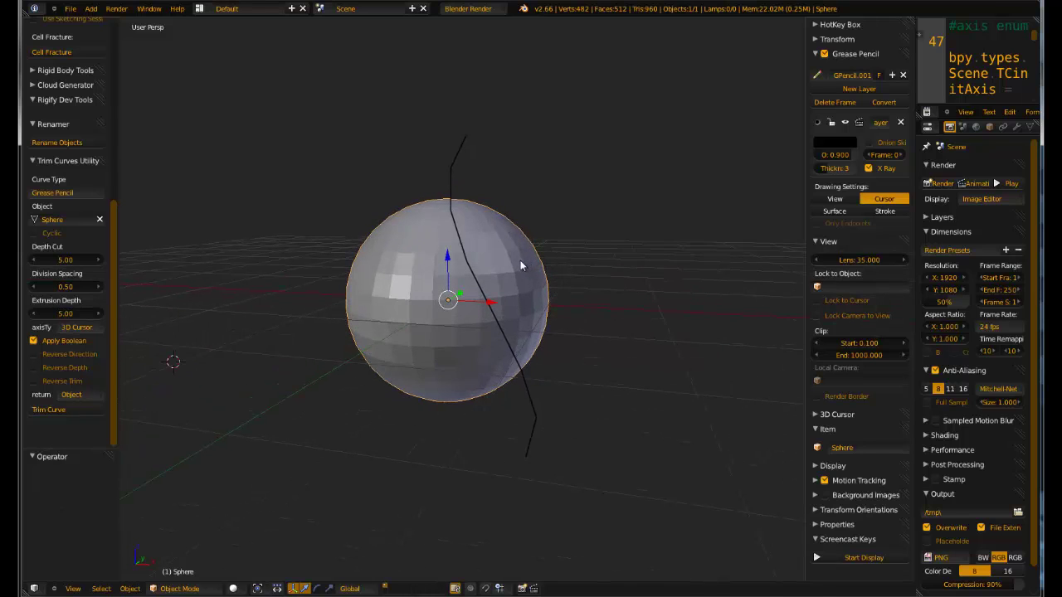
Set the extrusion depth to 0.2 and trim the sphere along the stroke.
left_click(62, 315)
type("0.2")
key("Return")
left_click(78, 411)
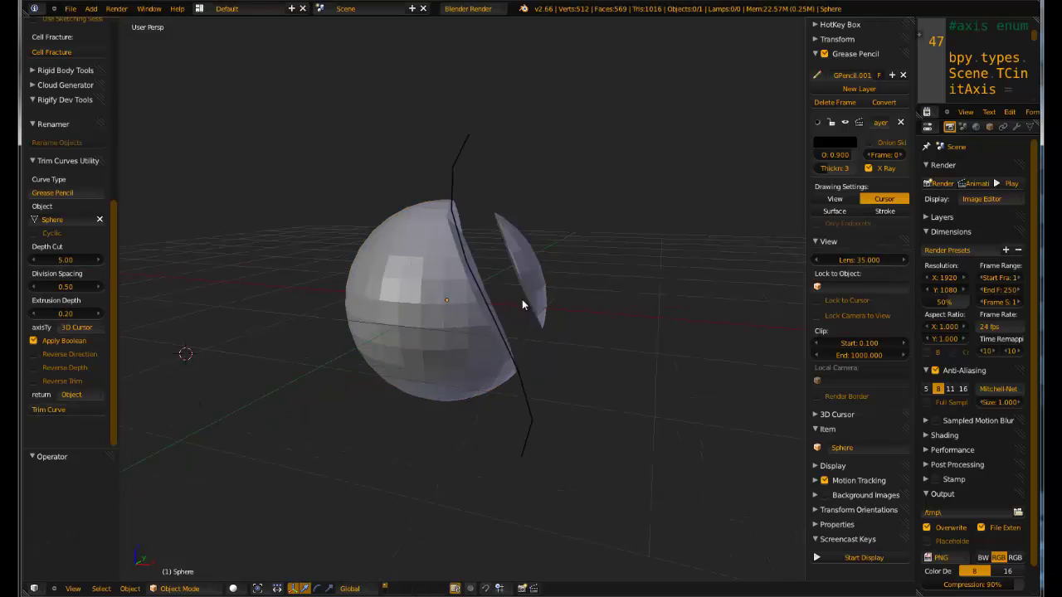
Undo the last trim and set the extrusion depth to 0.2.
mouse_move(522, 299)
middle_mouse_down()
mouse_move(378, 419)
mouse_move(381, 448)
mouse_move(357, 393)
mouse_move(260, 362)
mouse_move(526, 304)
middle_mouse_up()
key("ctrl+z")
left_click(57, 316)
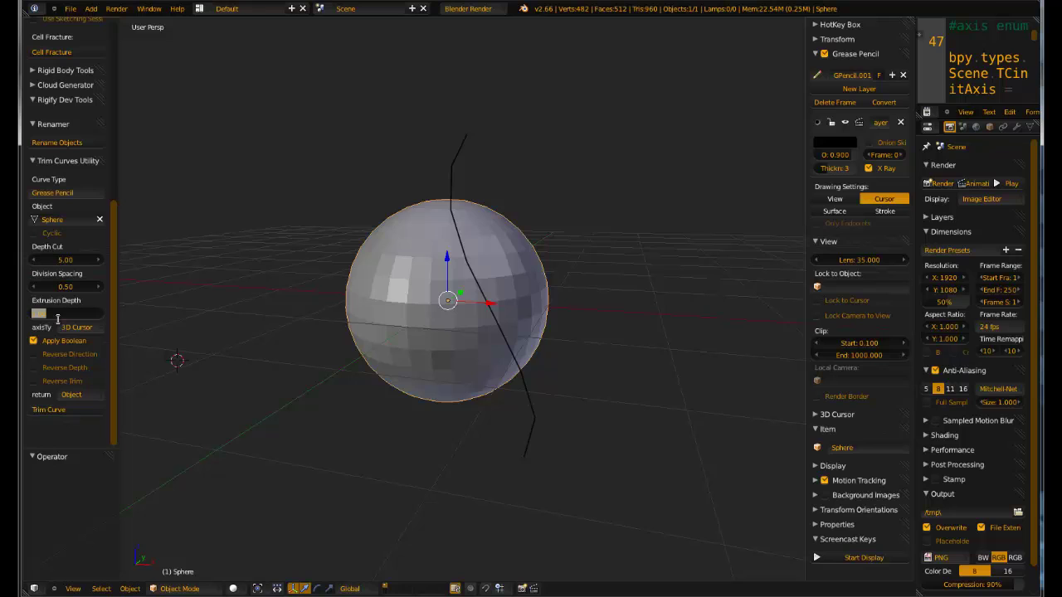
type("0.2")
key("Return")
Set the depth cut to 0.2, trim the sphere along the stroke and view the cut.
left_click(63, 259)
type("0")
key("Return")
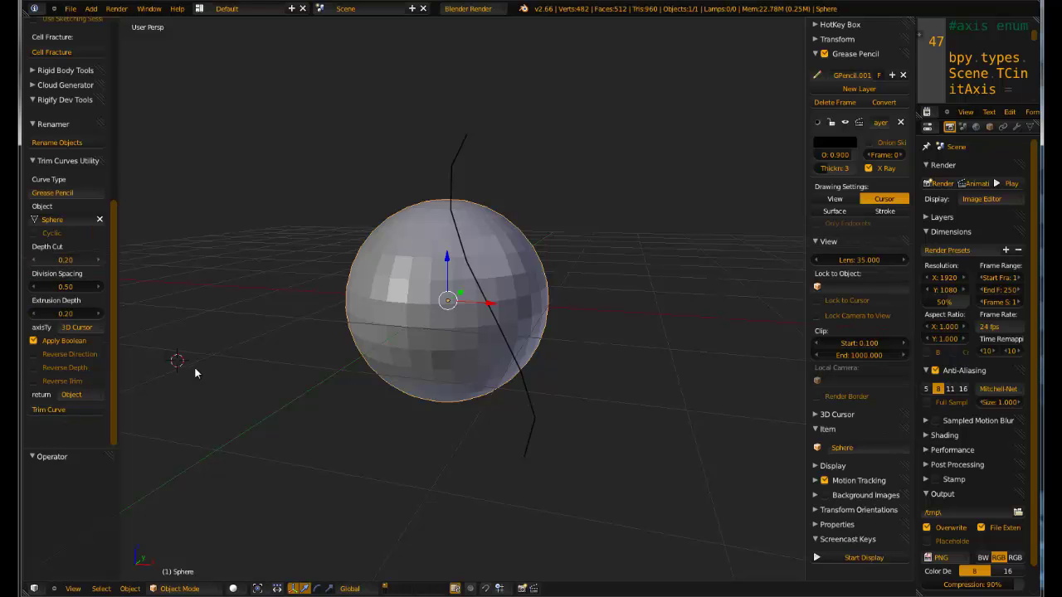
left_click(66, 410)
mouse_move(173, 379)
middle_mouse_down()
mouse_move(474, 306)
mouse_move(433, 376)
mouse_move(467, 391)
mouse_move(410, 386)
mouse_move(408, 207)
mouse_move(367, 185)
mouse_move(349, 200)
mouse_move(366, 188)
middle_mouse_up()
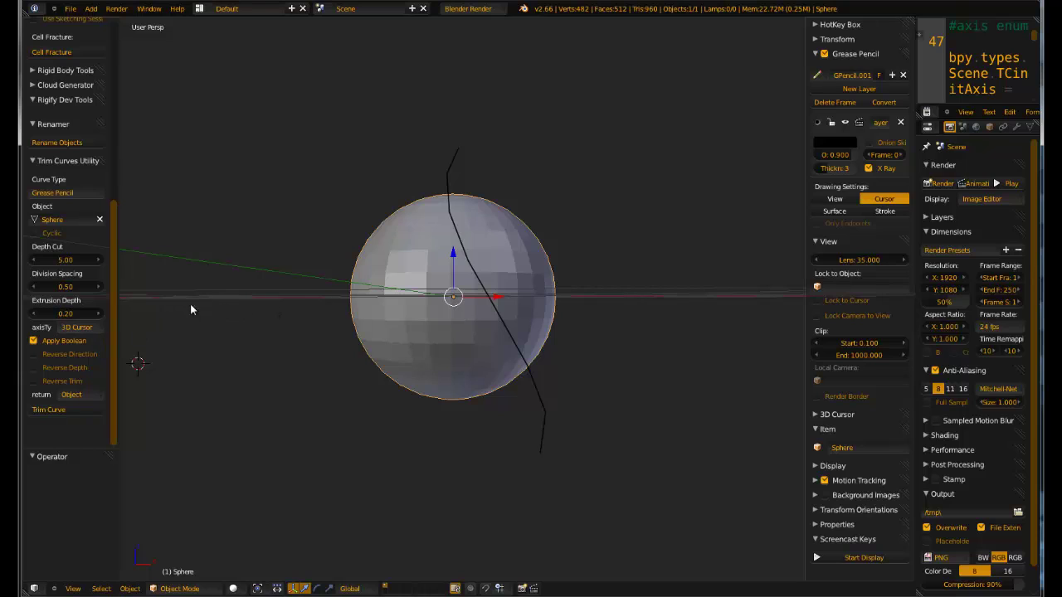
Set the axis type to X and the extrusion depth to 5, and trim the sphere along the stroke.
left_click(86, 328)
left_click(84, 306)
left_click(60, 313)
type("5.")
key("Return")
left_click(58, 410)
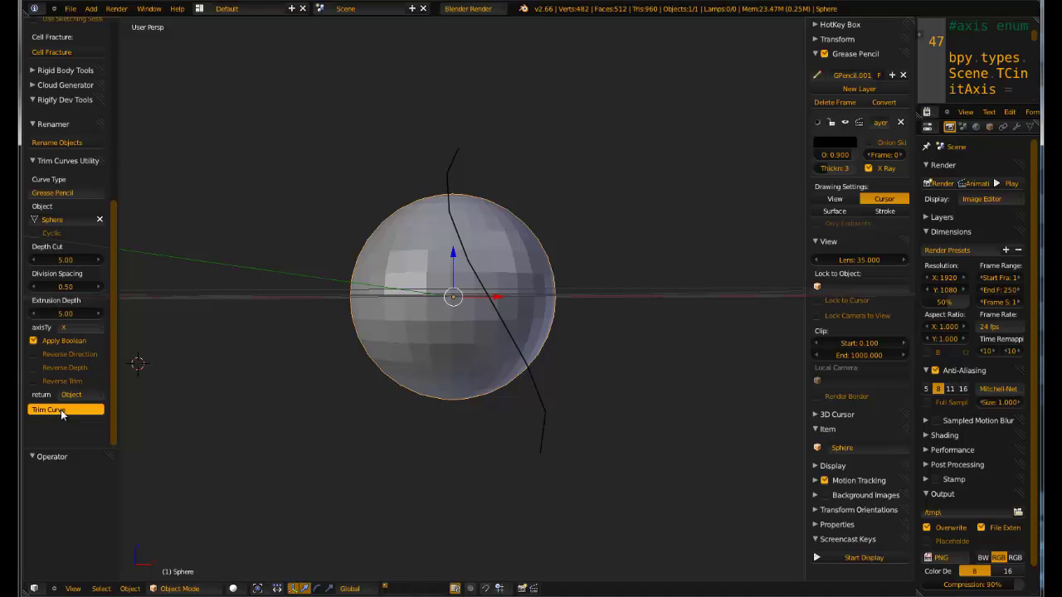
Undo the X-axis trim, repeat it to view the cut, and undo it again.
key("ctrl+z")
left_click(71, 410)
mouse_move(498, 283)
middle_mouse_down()
mouse_move(574, 263)
mouse_move(473, 243)
middle_mouse_up()
key("ctrl+z")
key("ctrl+z")
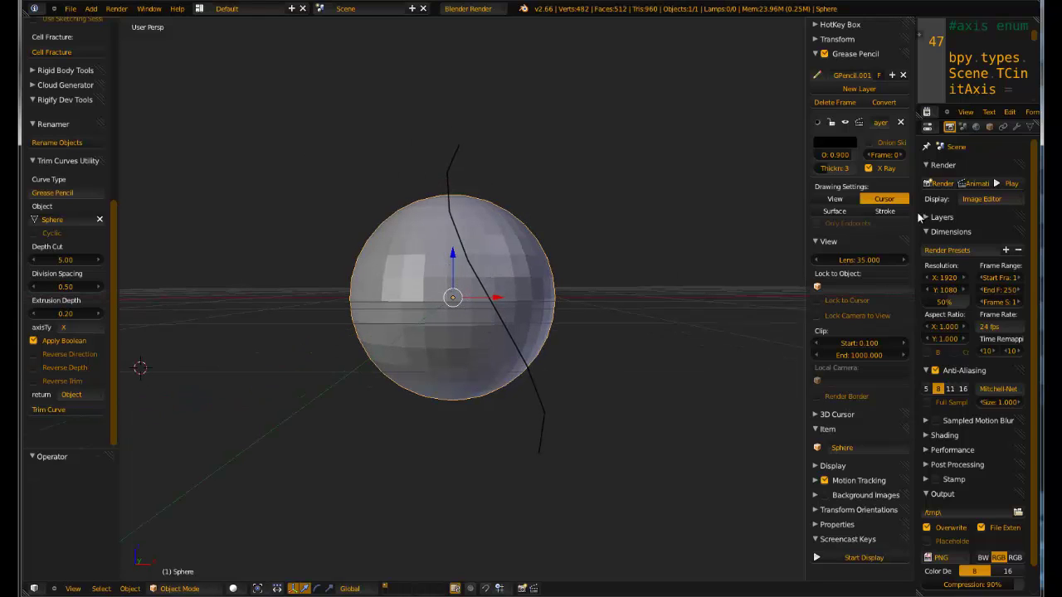
Try trimming the sphere along a short vertical Grease Pencil stroke drawn over its centre in place of the long one.
left_click(901, 123)
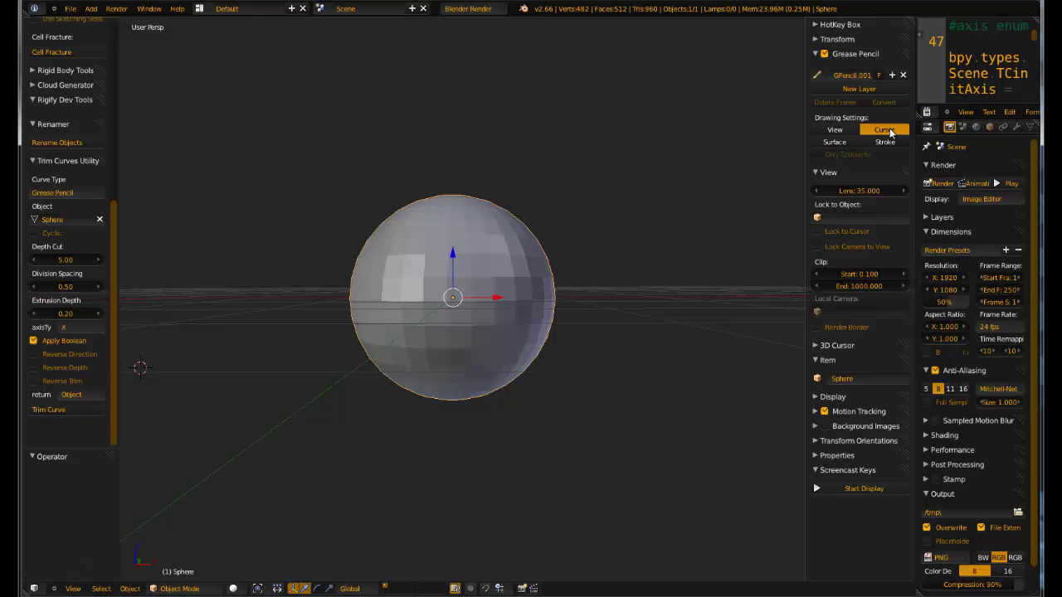
left_click_drag(461, 220, 462, 347)
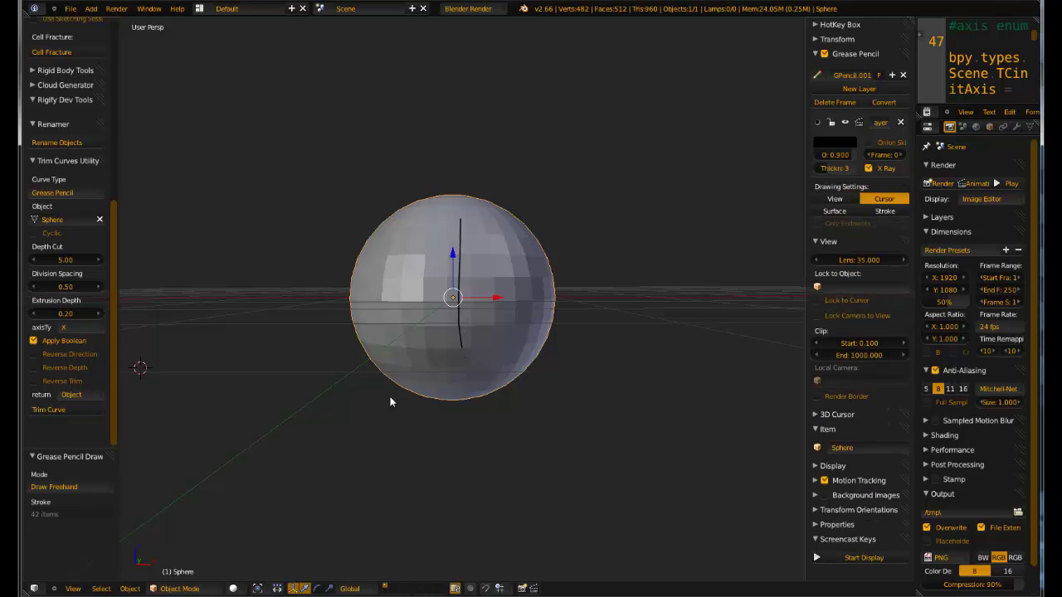
left_click(63, 411)
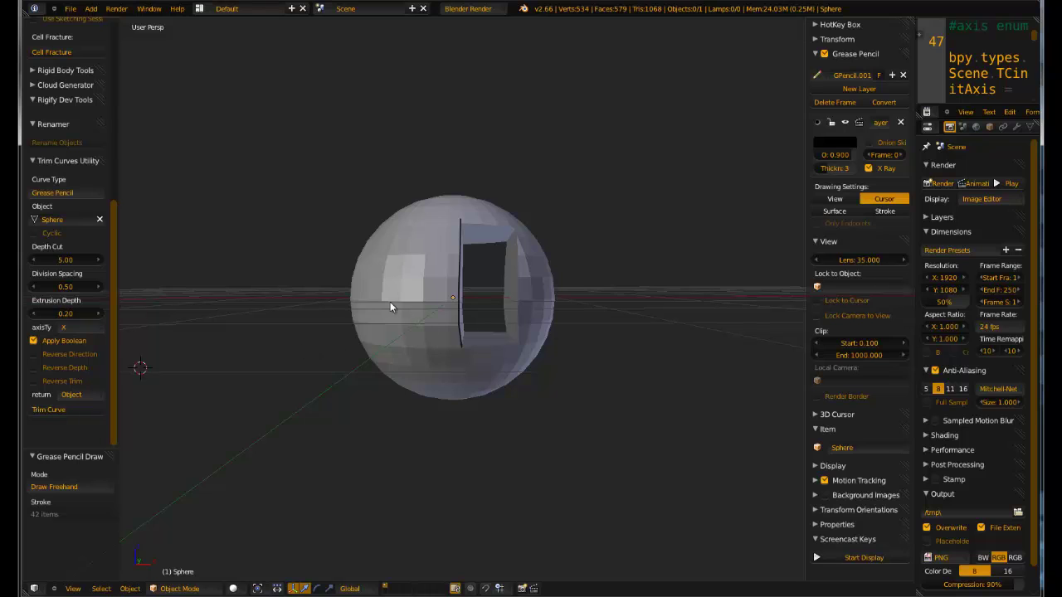
mouse_move(390, 307)
middle_mouse_down()
mouse_move(225, 346)
mouse_move(48, 325)
mouse_move(385, 295)
mouse_move(433, 275)
middle_mouse_up()
key("ctrl+z")
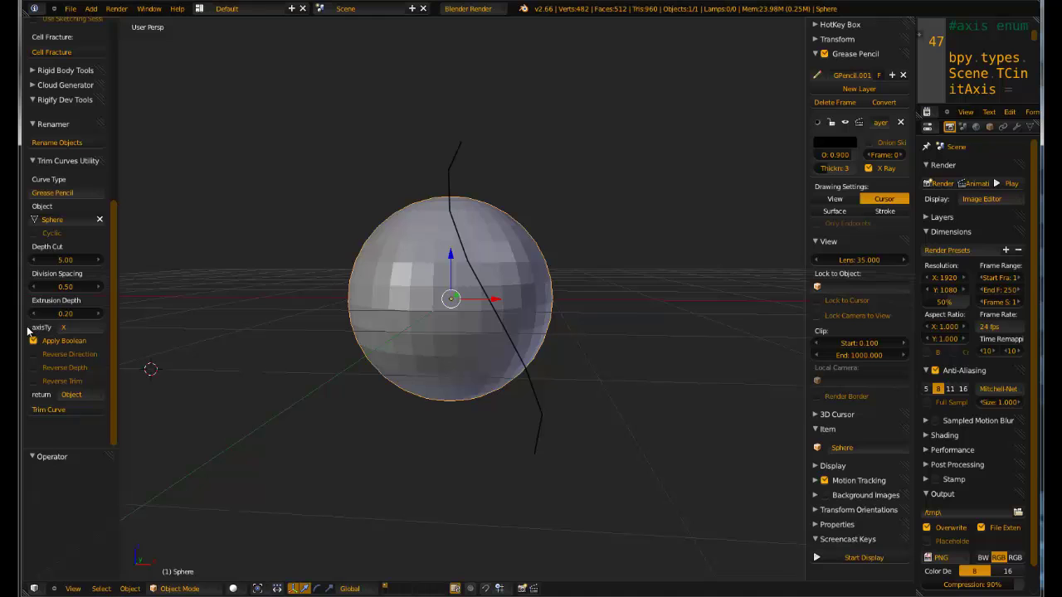
Set the extrusion depth to 5 and trim the sphere along a short vertical stroke over its centre.
left_click(65, 313)
type("5.")
key("Return")
left_click(50, 409)
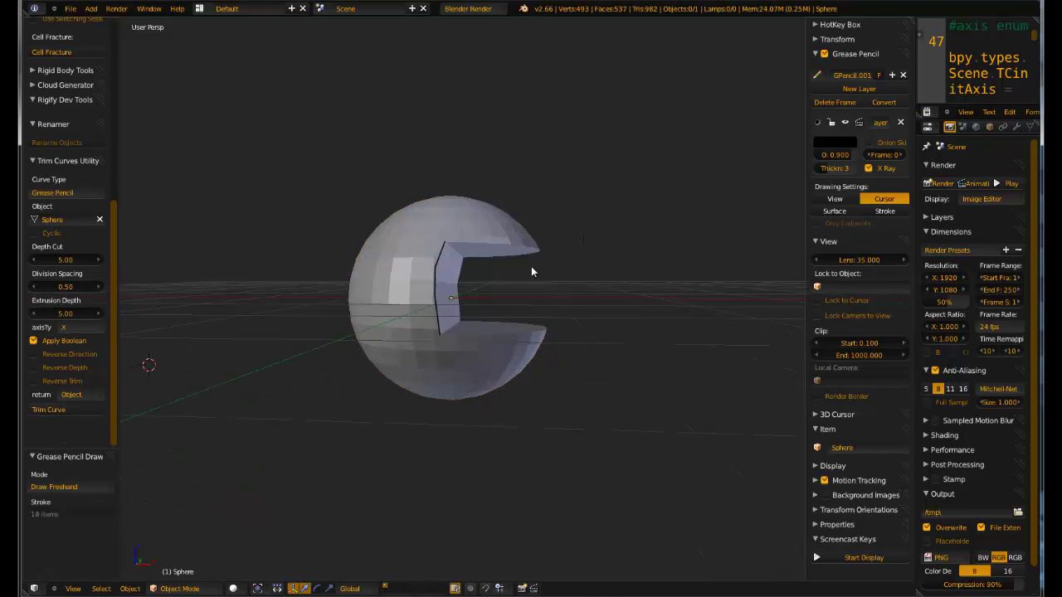
mouse_move(531, 266)
middle_mouse_down()
mouse_move(487, 271)
mouse_move(566, 260)
mouse_move(396, 294)
middle_mouse_up()
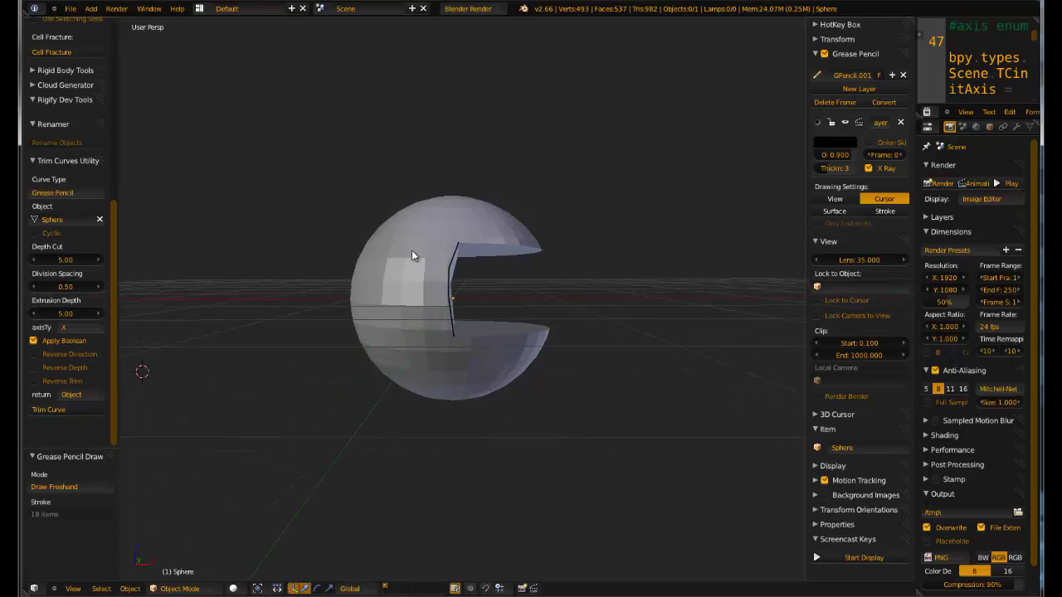
Undo the cut and replace the Grease Pencil stroke with a short vertical one over the sphere's centre.
key("ctrl+z")
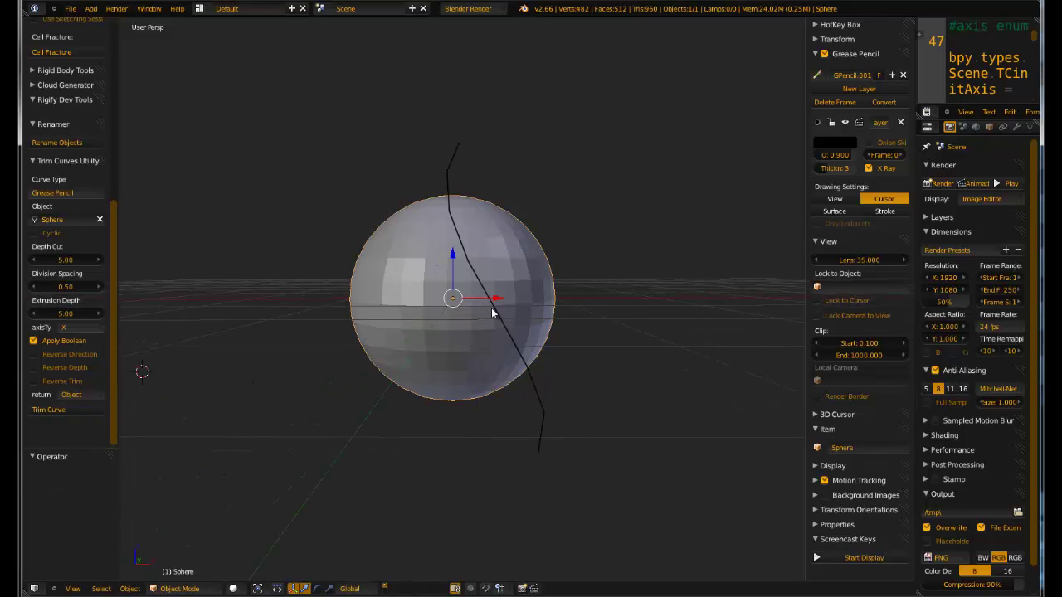
key("ctrl+z")
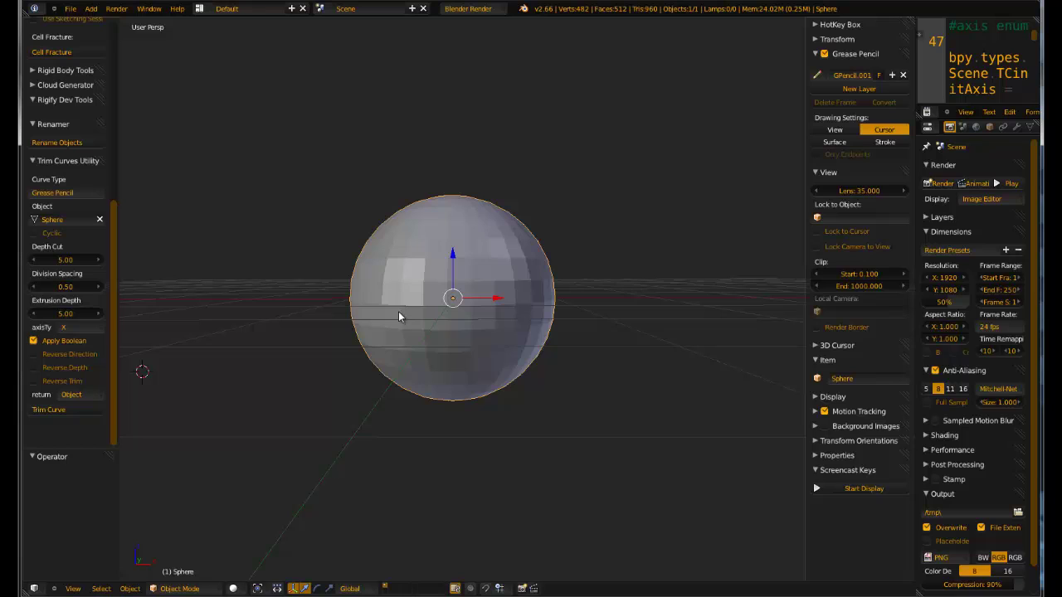
left_click_drag(453, 256, 455, 336)
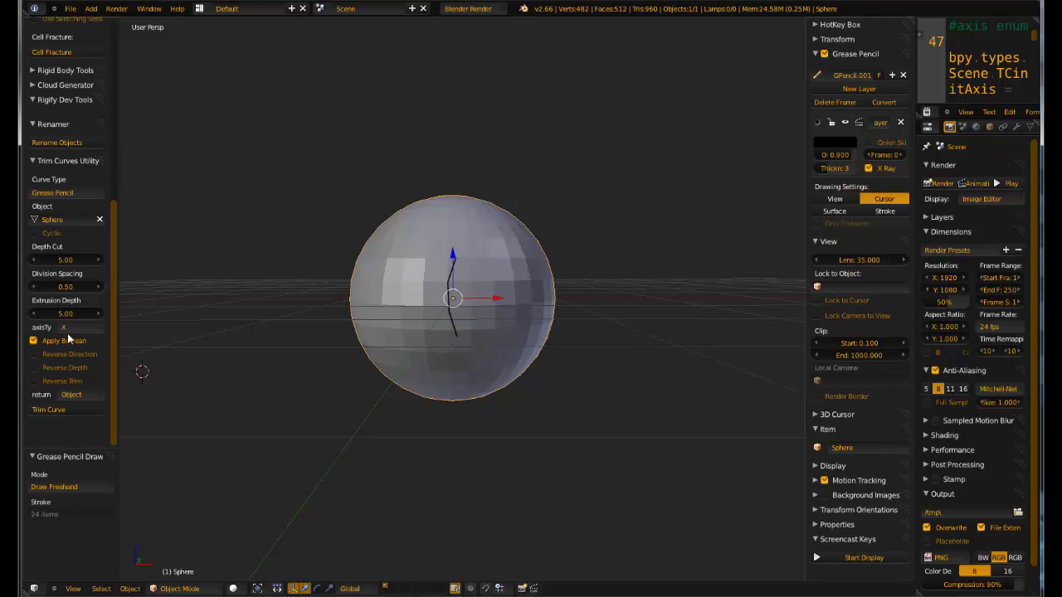
Test trimming the sphere with Reverse Direction and with Reverse Trim enabled, undoing each cut.
left_click(79, 407)
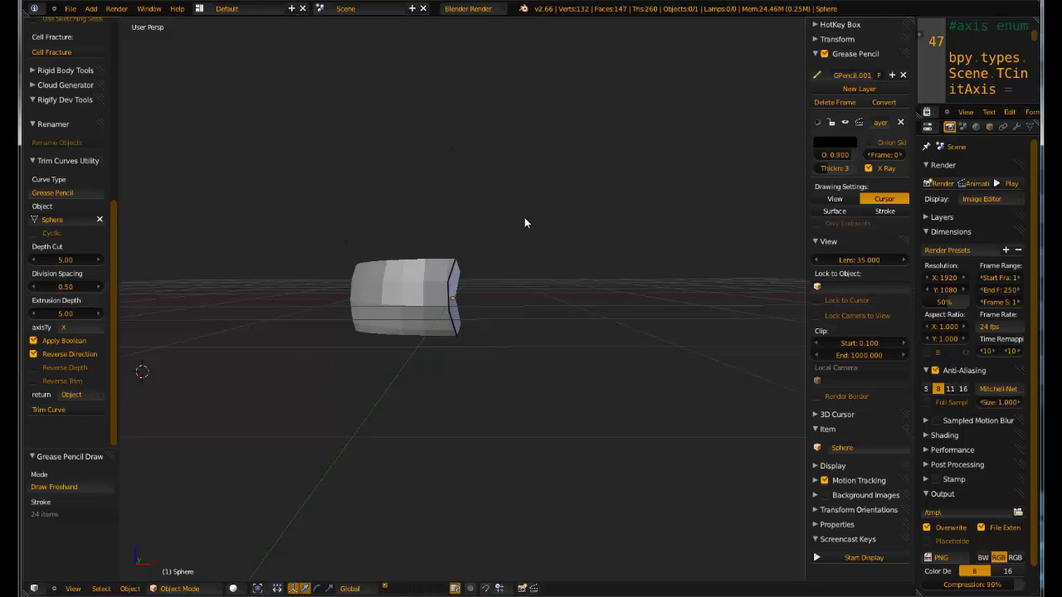
key("ctrl+z")
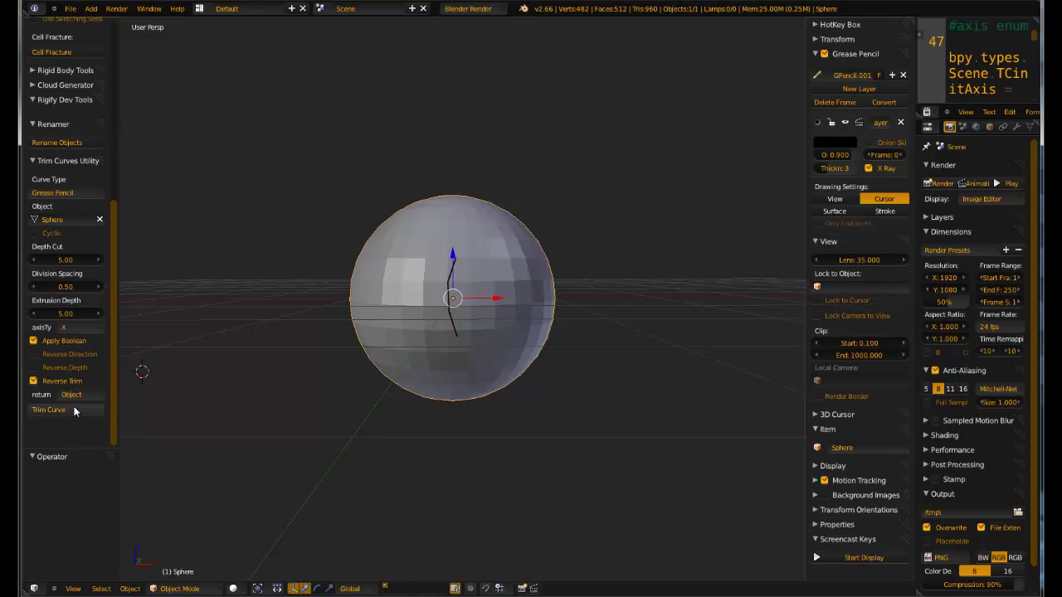
left_click(74, 410)
mouse_move(462, 275)
middle_mouse_down()
mouse_move(507, 331)
mouse_move(492, 347)
mouse_move(461, 279)
mouse_move(505, 320)
mouse_move(649, 324)
mouse_move(455, 286)
mouse_move(196, 336)
middle_mouse_up()
key("ctrl+z")
key("ctrl+z")
Trim the sphere with both Reverse Direction and Reverse Trim enabled, and undo the cut.
left_click(75, 353)
left_click(71, 382)
left_click(72, 409)
key("ctrl+z")
key("ctrl+z")
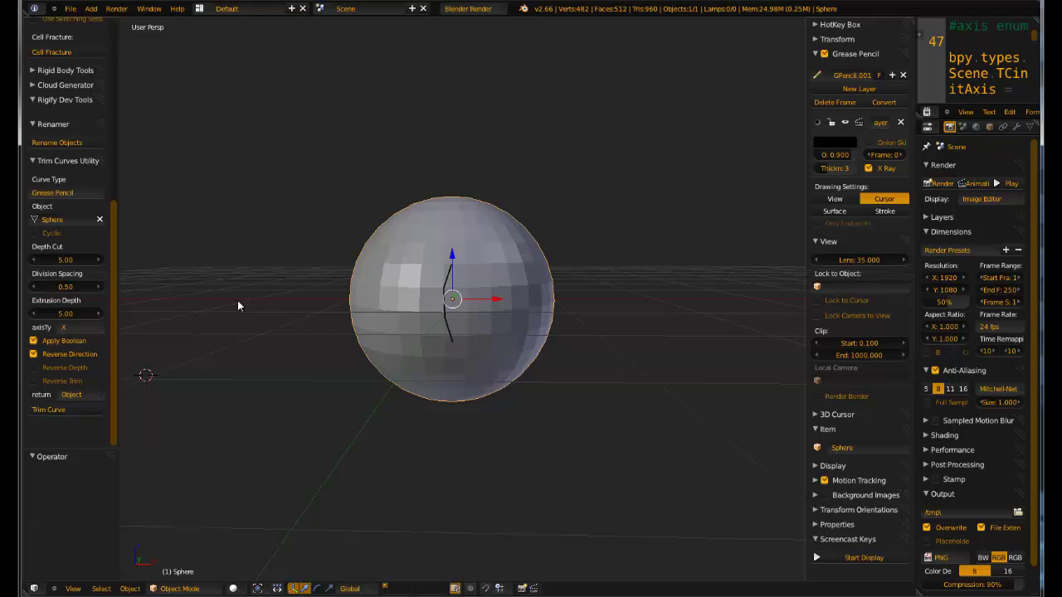
Erase the short Grease Pencil stroke and delete its layer.
mouse_move(238, 307)
middle_mouse_down()
mouse_move(312, 294)
mouse_move(385, 304)
middle_mouse_up()
right_click_drag(385, 304, 406, 350)
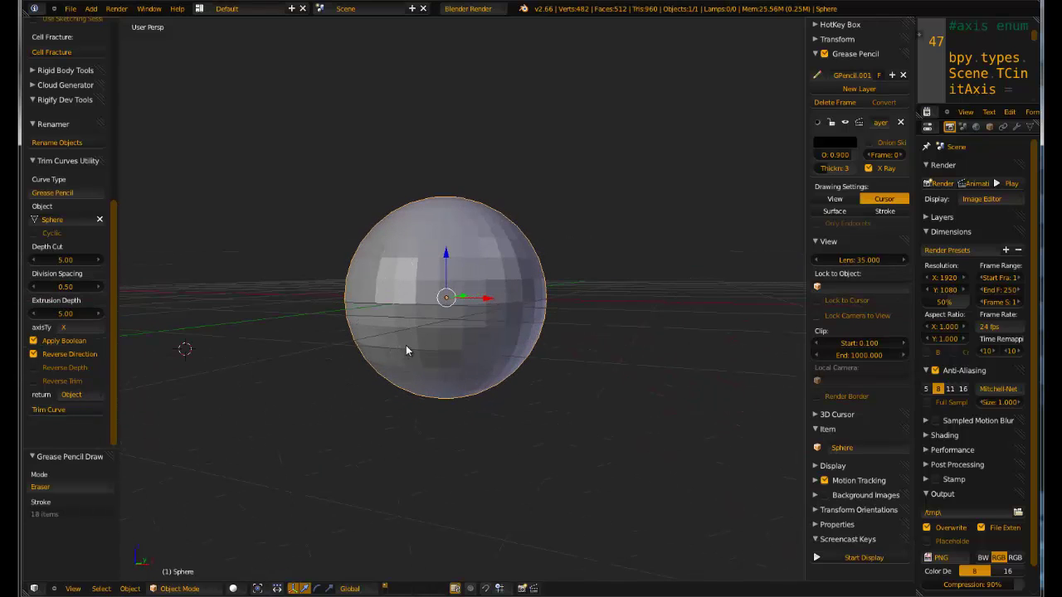
left_click(900, 122)
mouse_move(365, 330)
middle_mouse_down()
mouse_move(397, 333)
mouse_move(411, 349)
mouse_move(407, 317)
mouse_move(429, 277)
mouse_move(340, 317)
middle_mouse_up()
Turn off Apply Boolean, Reverse Direction and Reverse Depth for the trim.
left_click(81, 327)
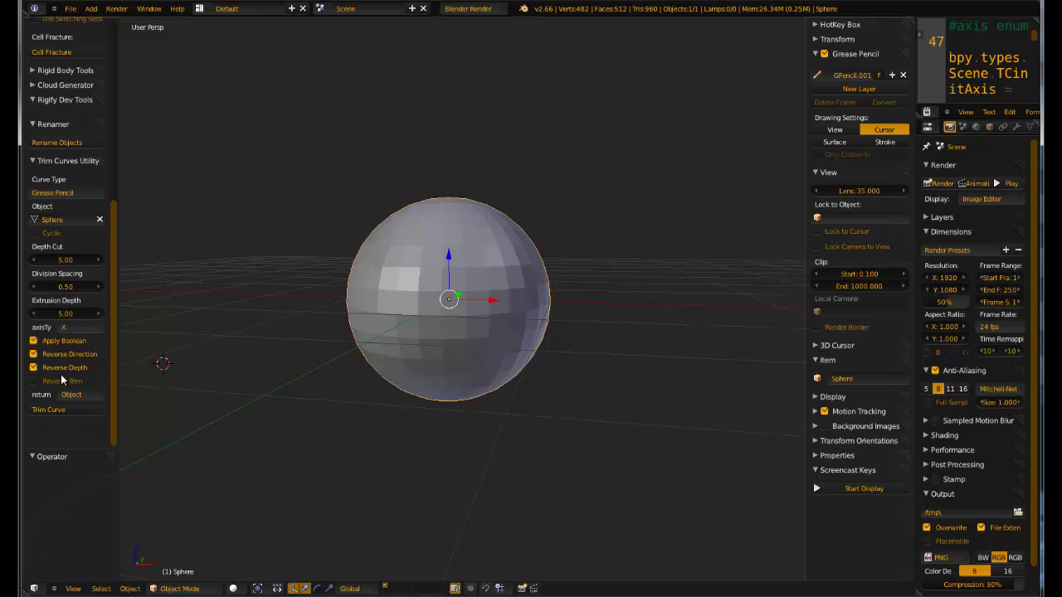
left_click(71, 341)
left_click(59, 339)
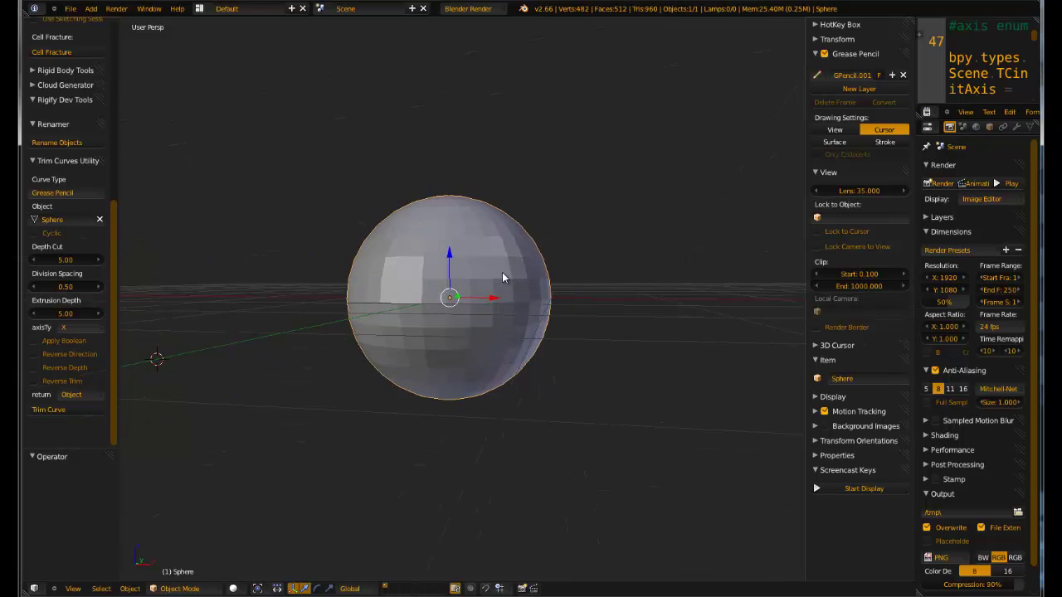
mouse_move(502, 274)
middle_mouse_down()
mouse_move(522, 279)
mouse_move(510, 313)
mouse_move(515, 279)
mouse_move(467, 186)
middle_mouse_up()
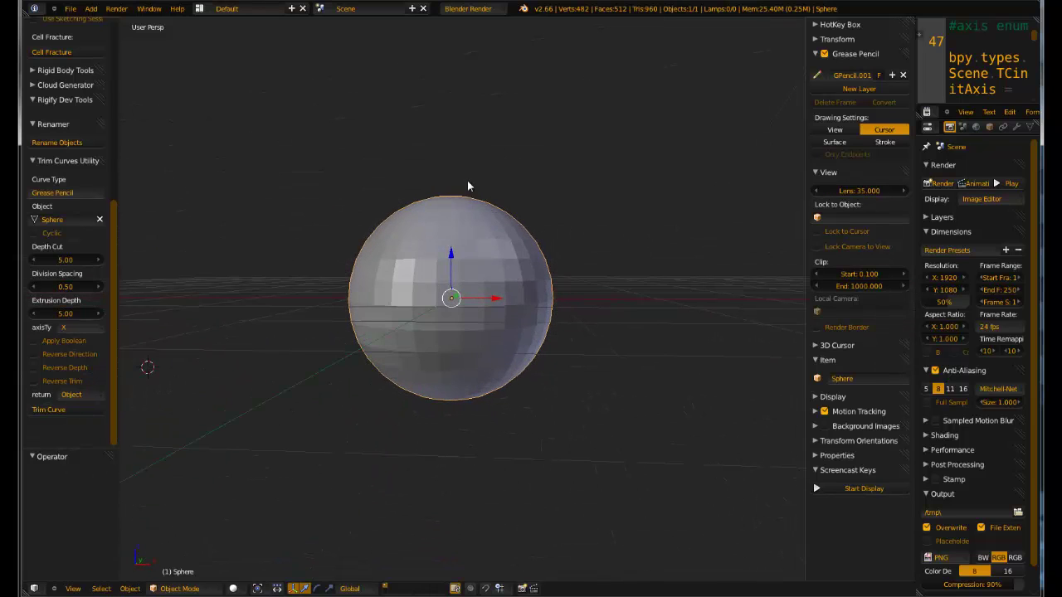
Set the axis type to 3D Cursor and draw a long curved Grease Pencil stroke from above to below the sphere.
left_click(75, 327)
left_click(74, 274)
mouse_move(462, 163)
left_mouse_down()
mouse_move(479, 324)
mouse_move(548, 448)
left_mouse_up()
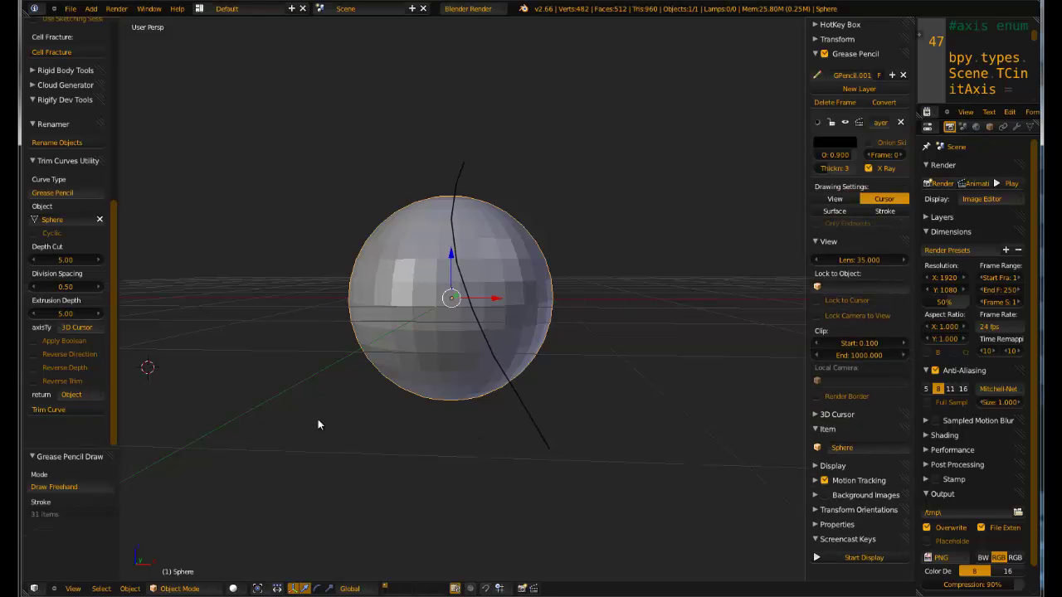
mouse_move(208, 365)
middle_mouse_down()
mouse_move(261, 356)
mouse_move(327, 410)
mouse_move(218, 332)
mouse_move(230, 314)
middle_mouse_up()
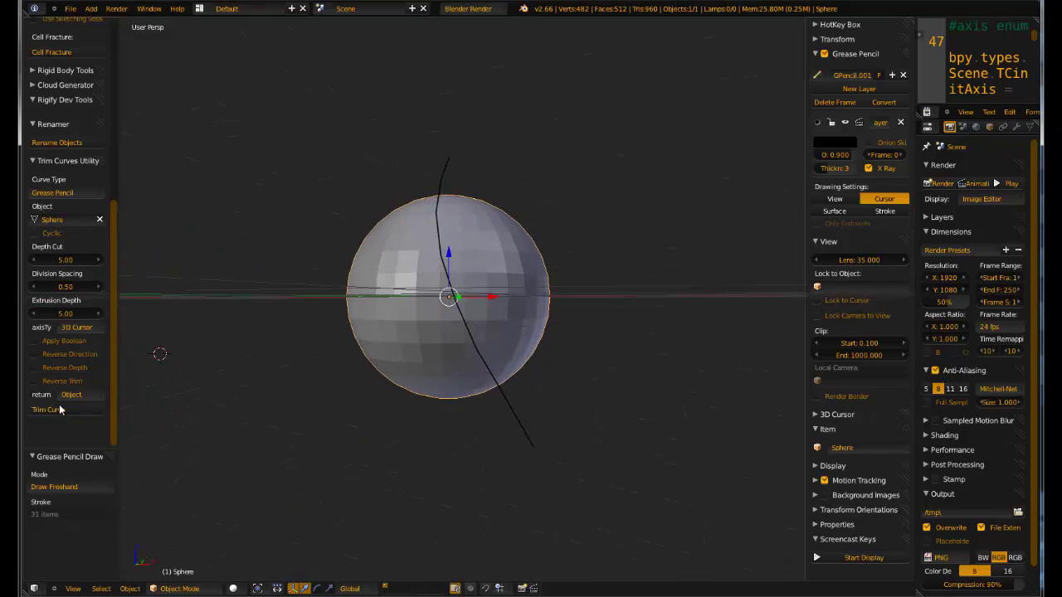
Run the trim without the boolean and select the generated cutter object around the sphere.
left_click(89, 415)
middle_click_drag(357, 306, 478, 297)
scroll(478, 302, "down", 4)
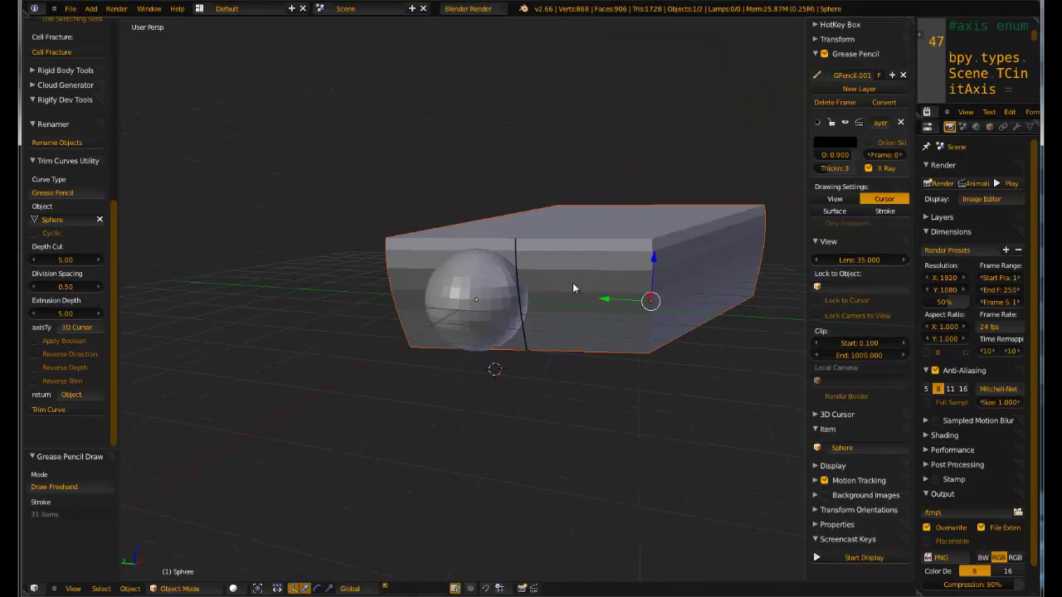
right_click(574, 278)
Examine the cutter's shape relative to the sphere and 3D cursor in wireframe, and return to solid shading.
mouse_move(573, 278)
middle_mouse_down()
mouse_move(612, 335)
mouse_move(666, 337)
mouse_move(603, 289)
mouse_move(414, 279)
mouse_move(489, 399)
mouse_move(550, 315)
mouse_move(472, 311)
mouse_move(401, 332)
mouse_move(348, 307)
mouse_move(521, 223)
middle_mouse_up()
key("z")
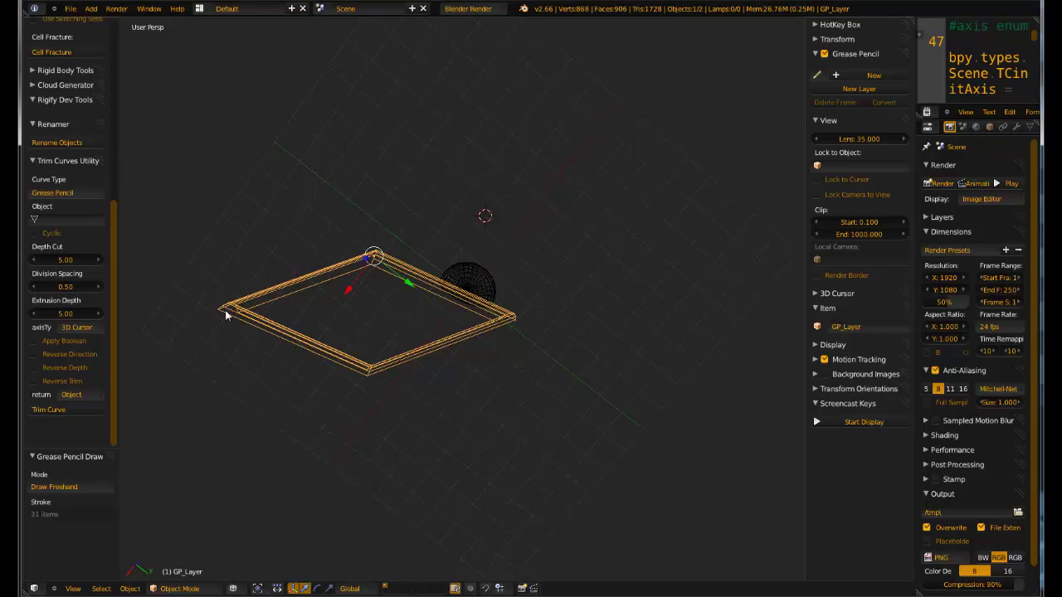
middle_click_drag(373, 256, 531, 298)
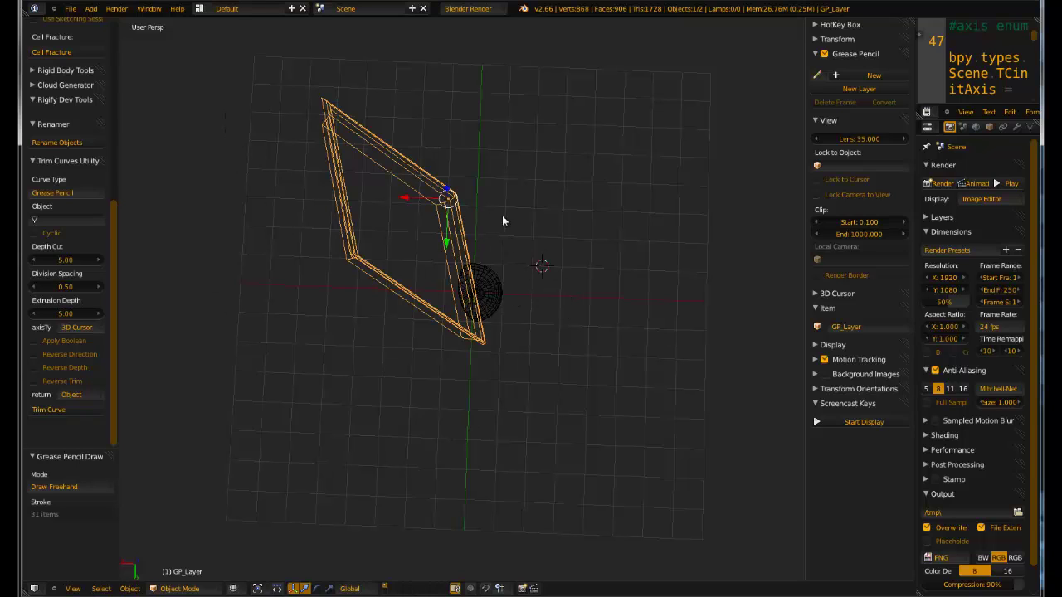
middle_click_drag(498, 254, 398, 329)
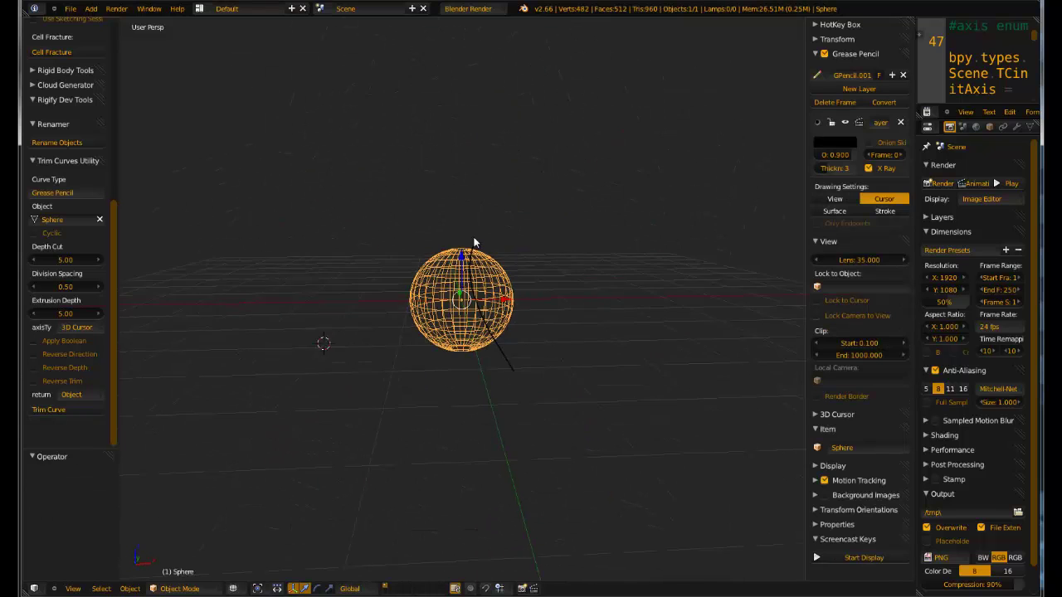
key("z")
mouse_move(476, 242)
middle_mouse_down()
mouse_move(427, 337)
mouse_move(437, 245)
middle_mouse_up()
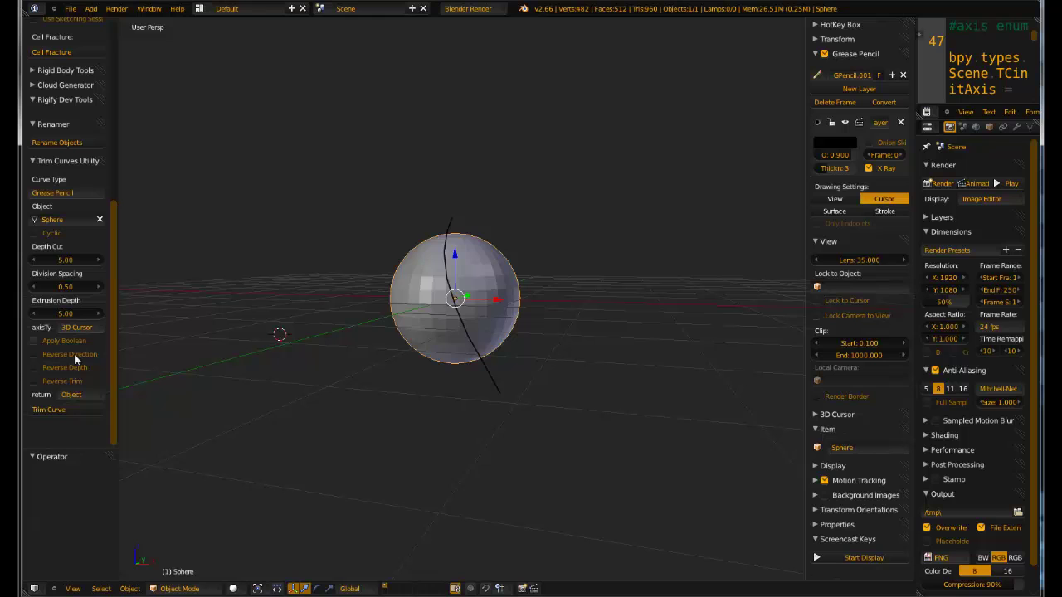
Generate the cutter from the stroke with Reverse Depth enabled, select it to inspect it, and undo it.
left_click(76, 368)
mouse_move(359, 324)
middle_mouse_down()
mouse_move(363, 305)
mouse_move(343, 333)
middle_mouse_up()
left_click(69, 408)
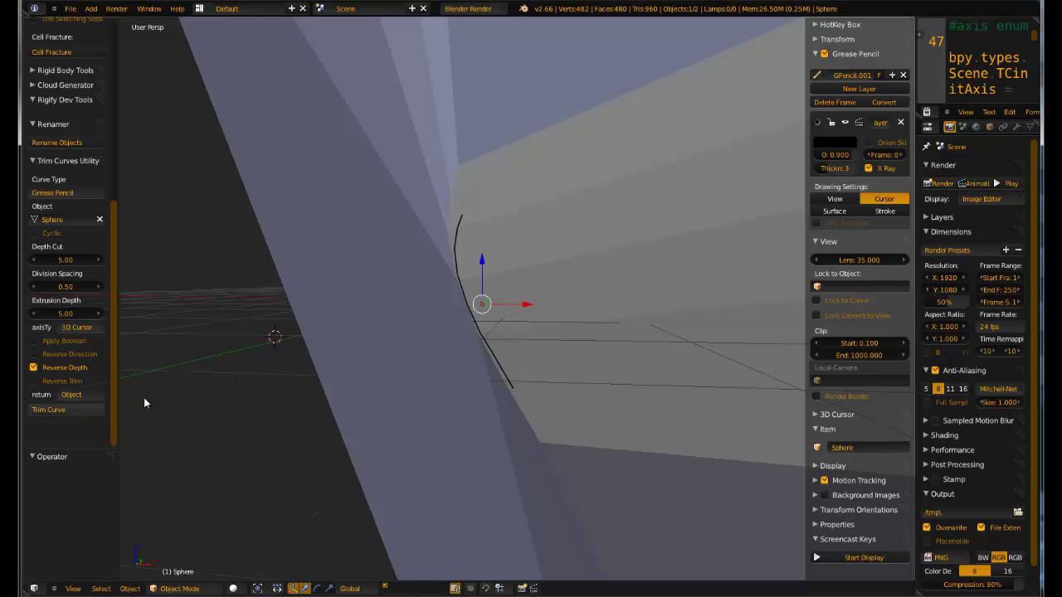
middle_click_drag(143, 398, 536, 290)
right_click(536, 291)
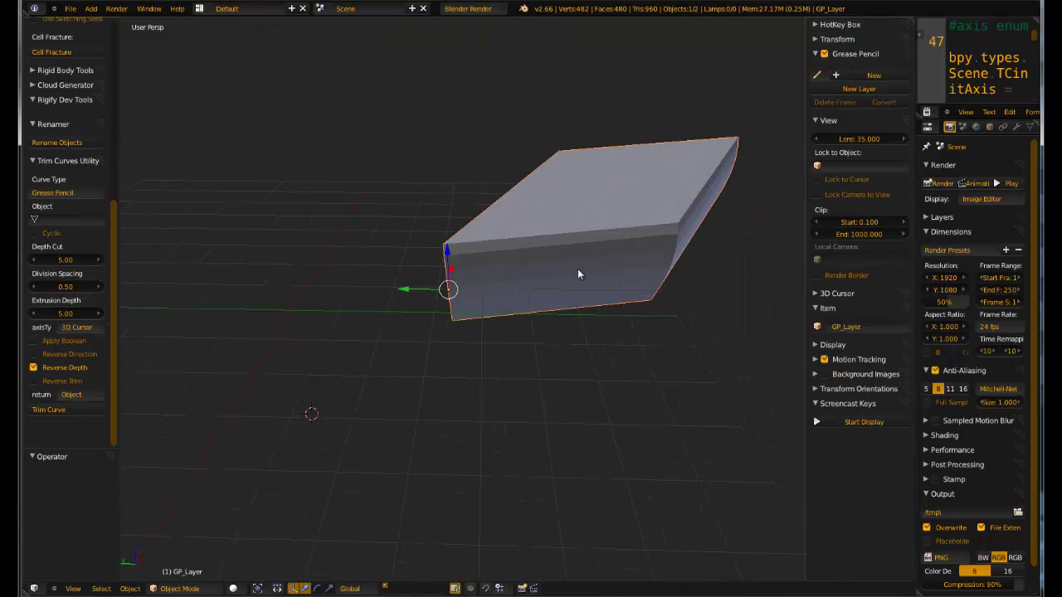
key("ctrl+z")
key("ctrl+z")
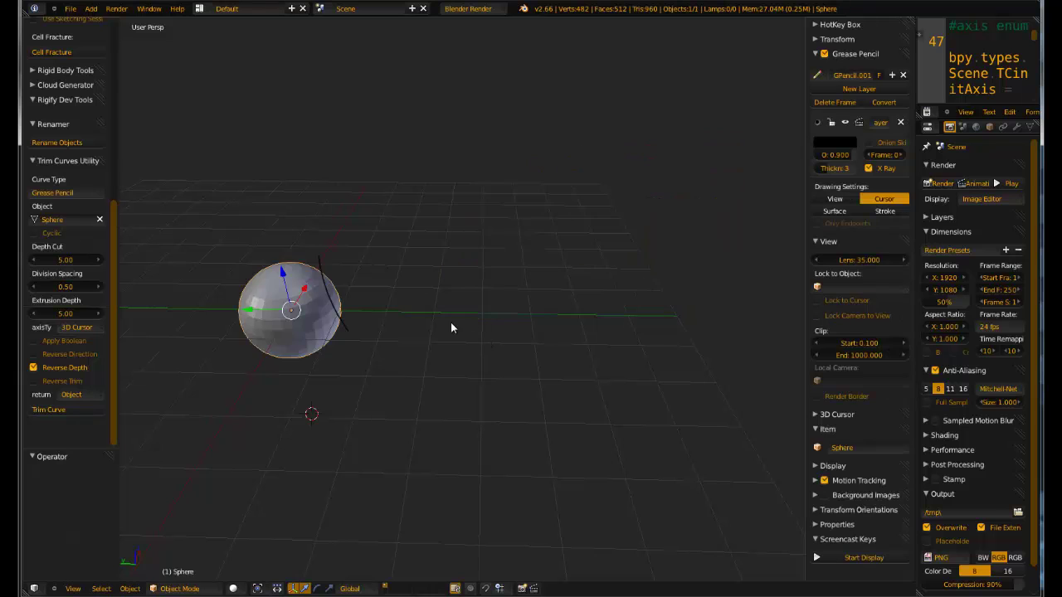
Turn off Reverse Depth and turn Apply Boolean back on.
mouse_move(450, 322)
middle_mouse_down()
mouse_move(439, 271)
mouse_move(405, 282)
middle_mouse_up()
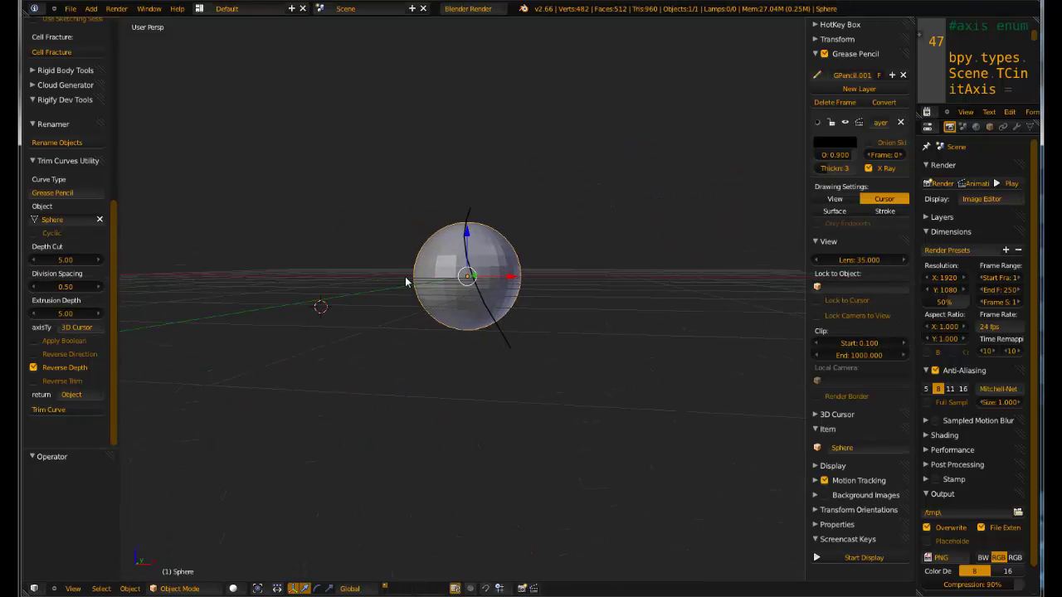
left_click(83, 370)
scroll(387, 278, "up", 4)
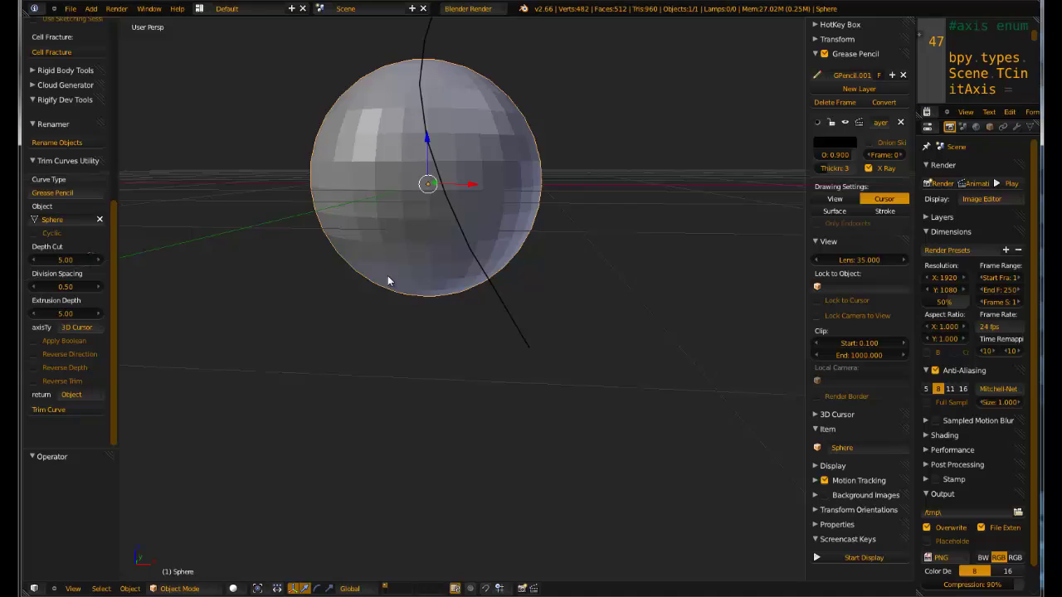
middle_click_drag(387, 280, 378, 292)
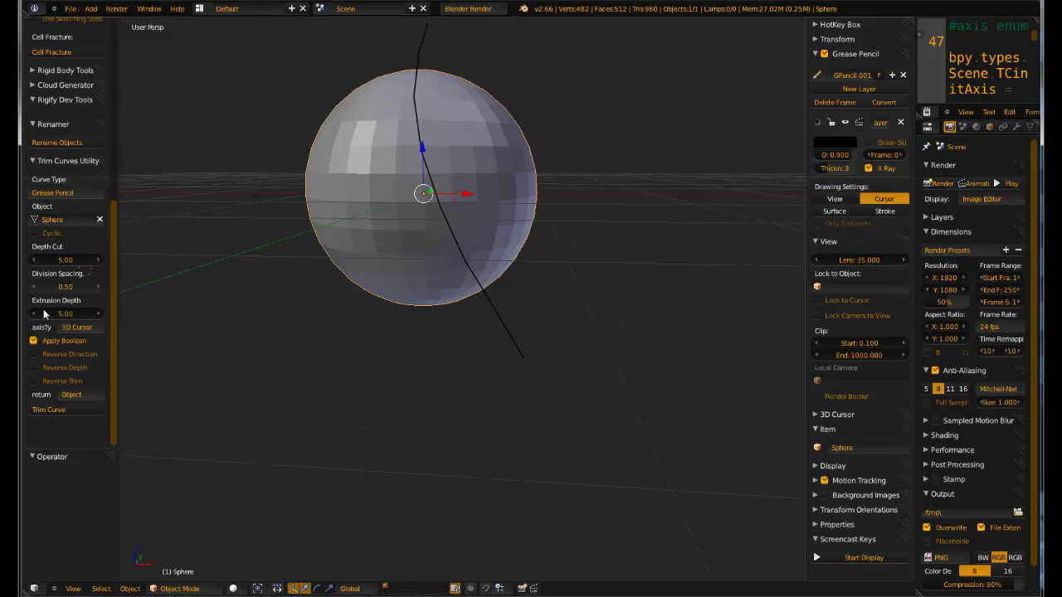
Enable Cyclic for the trim, delete the Grease Pencil layer and frame the sphere in the view.
left_click(52, 235)
middle_click_drag(346, 198, 390, 265)
left_click(899, 123)
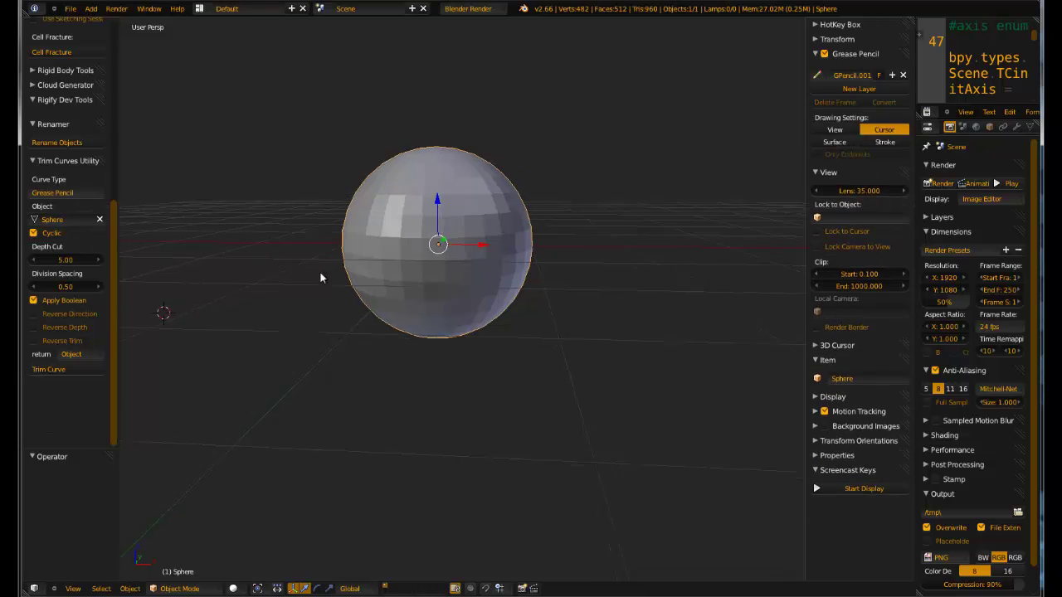
mouse_move(320, 272)
middle_mouse_down()
mouse_move(113, 281)
mouse_move(308, 260)
middle_mouse_up()
key("KP_Decimal")
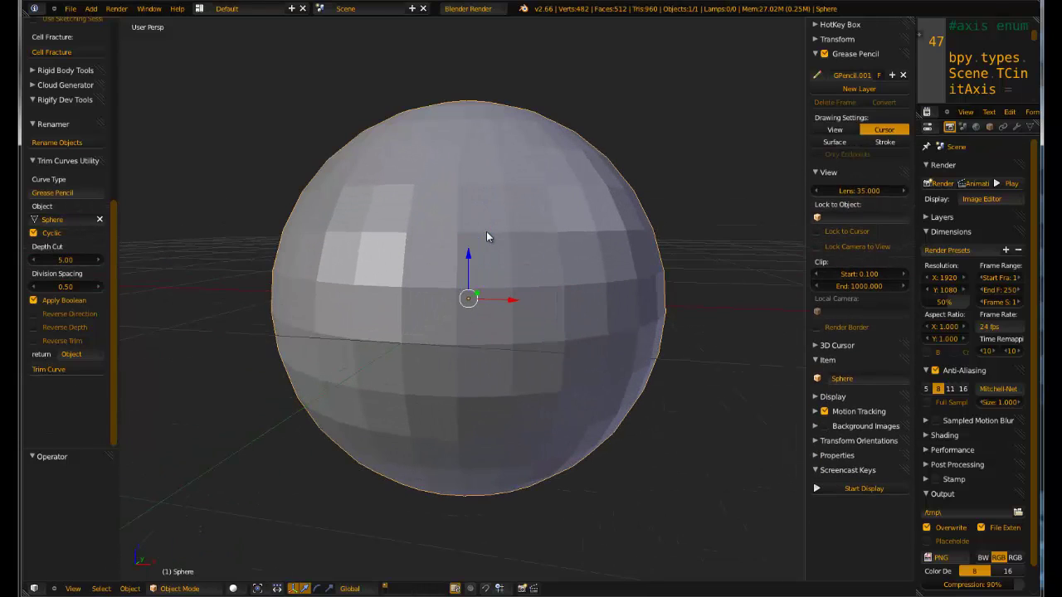
Try trimming the sphere with a closed circular Grease Pencil stroke, undo the cut and delete the stroke's layer.
scroll(211, 290, "down", 3)
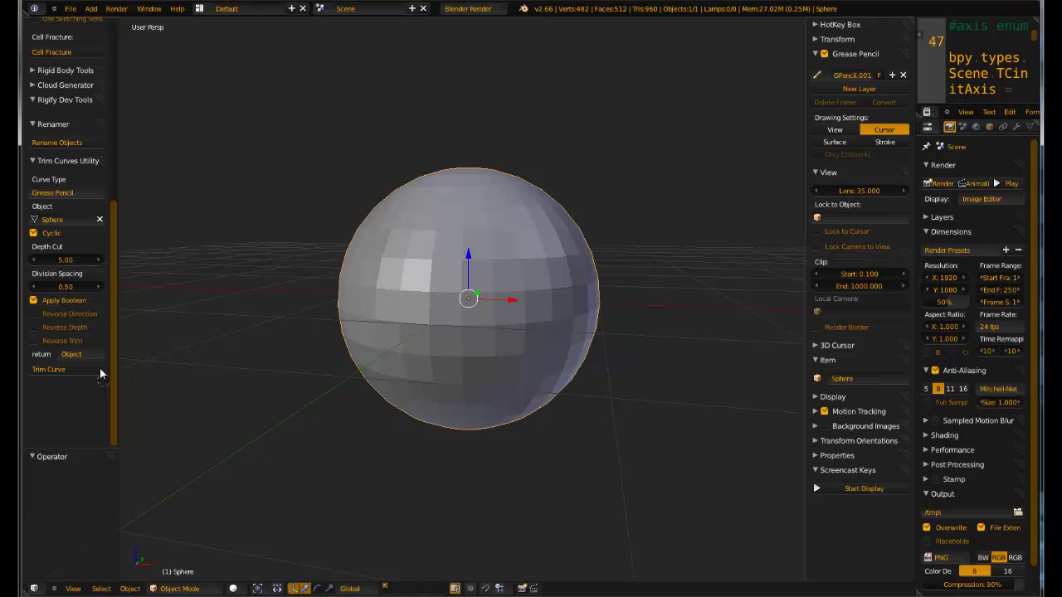
mouse_move(399, 279)
middle_mouse_down()
mouse_move(429, 275)
mouse_move(399, 282)
mouse_move(408, 290)
mouse_move(395, 302)
mouse_move(392, 271)
mouse_move(447, 278)
middle_mouse_up()
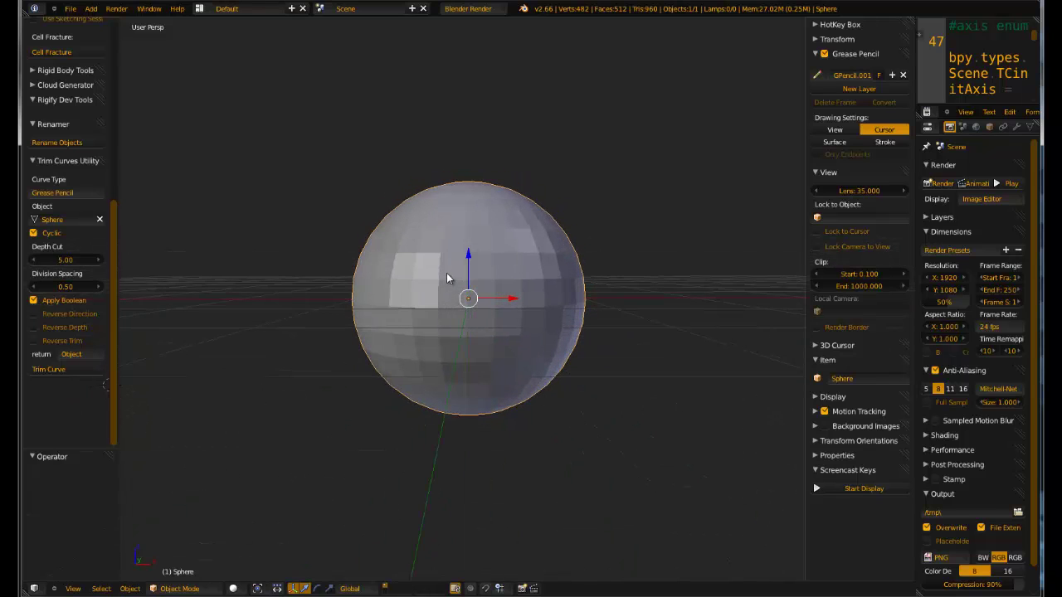
left_click_drag(446, 260, 448, 259)
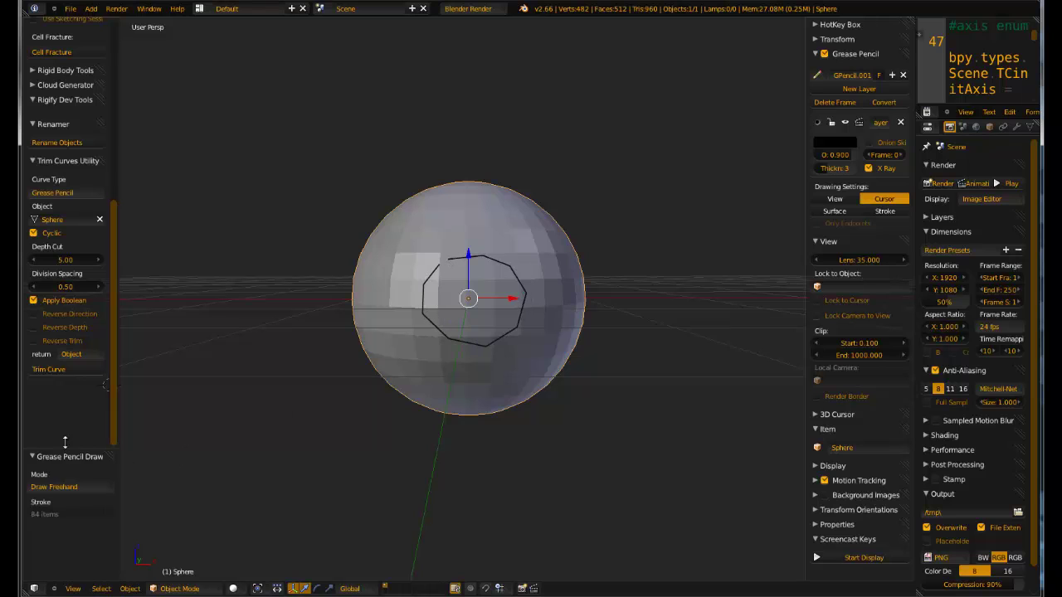
left_click(73, 369)
mouse_move(450, 304)
middle_mouse_down()
mouse_move(531, 317)
mouse_move(434, 297)
mouse_move(464, 296)
mouse_move(451, 273)
middle_mouse_up()
key("ctrl+z")
left_click(900, 122)
left_click_drag(454, 241, 519, 249)
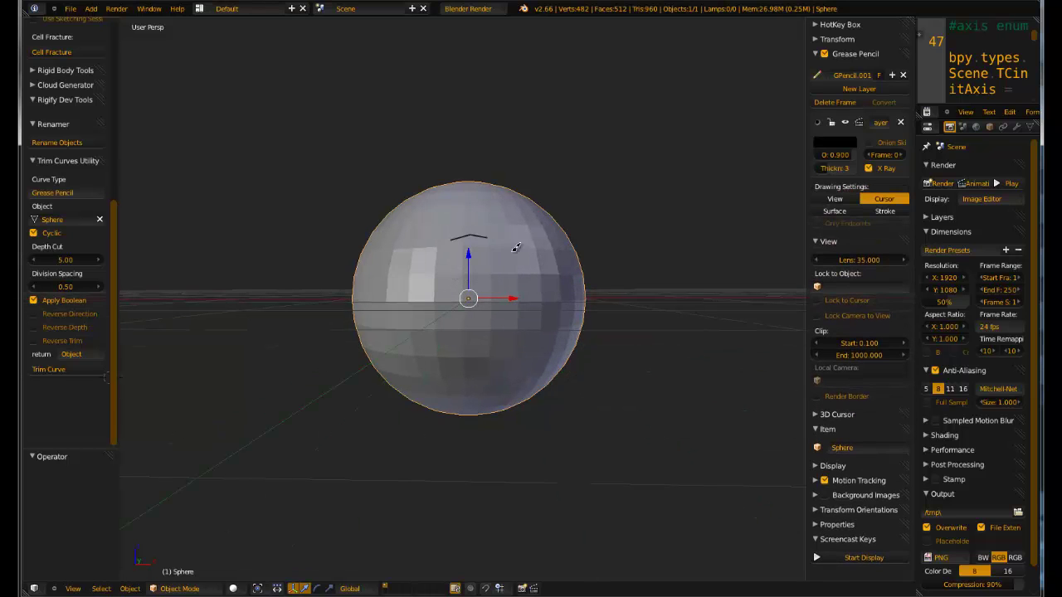
mouse_move(452, 319)
middle_mouse_down()
mouse_move(490, 336)
mouse_move(344, 325)
mouse_move(420, 308)
middle_mouse_up()
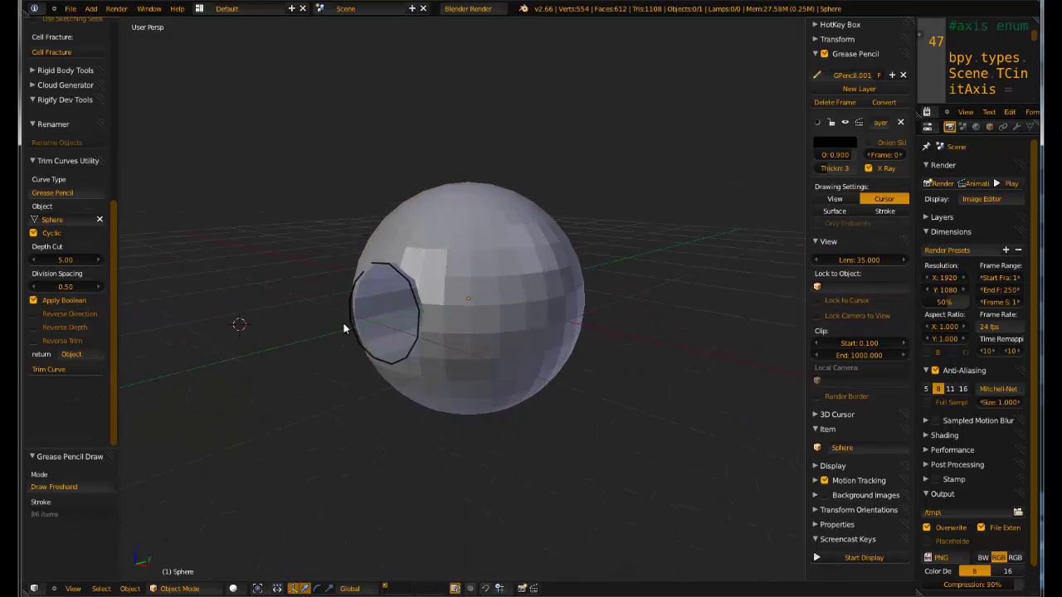
key("ctrl+z")
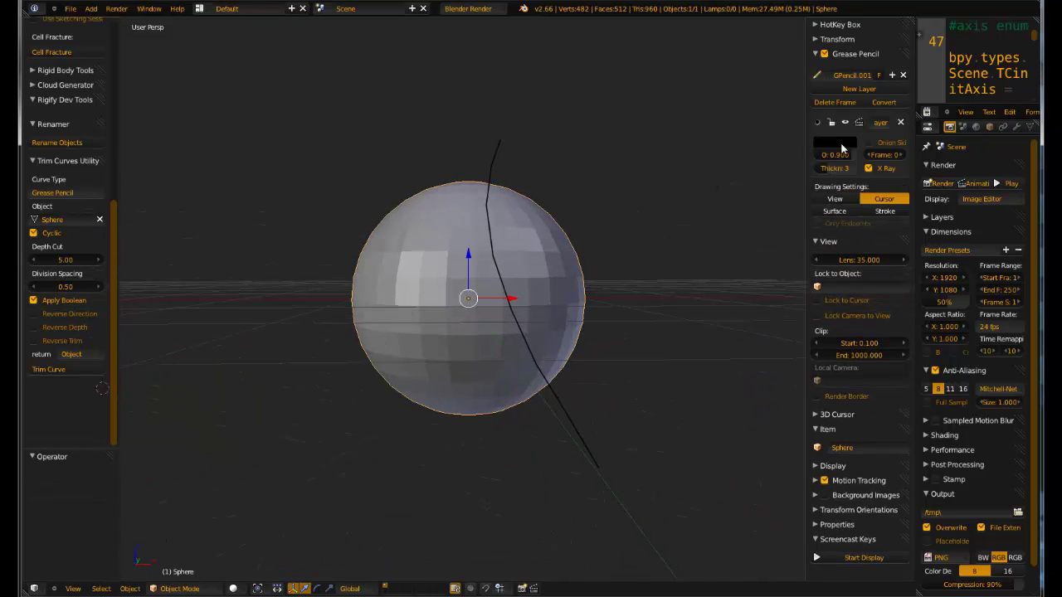
left_click(901, 123)
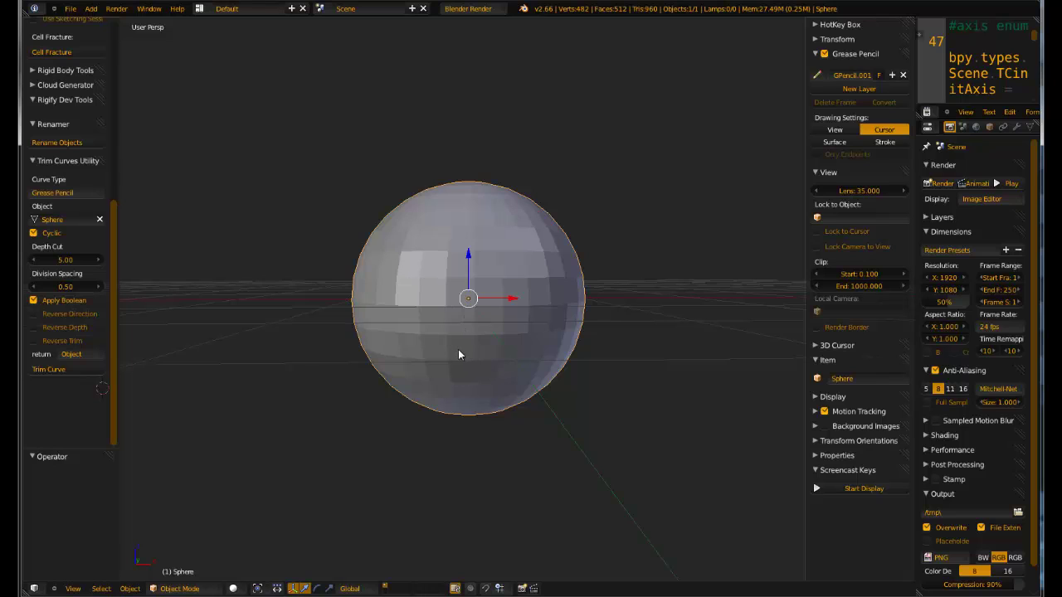
Draw a closed C-shaped Grease Pencil stroke over the sphere's front and set the Depth Cut to 0.15.
mouse_move(445, 317)
left_mouse_down()
mouse_move(415, 309)
mouse_move(451, 221)
mouse_move(549, 264)
mouse_move(545, 340)
mouse_move(431, 344)
mouse_move(463, 312)
left_mouse_up()
left_click(65, 261)
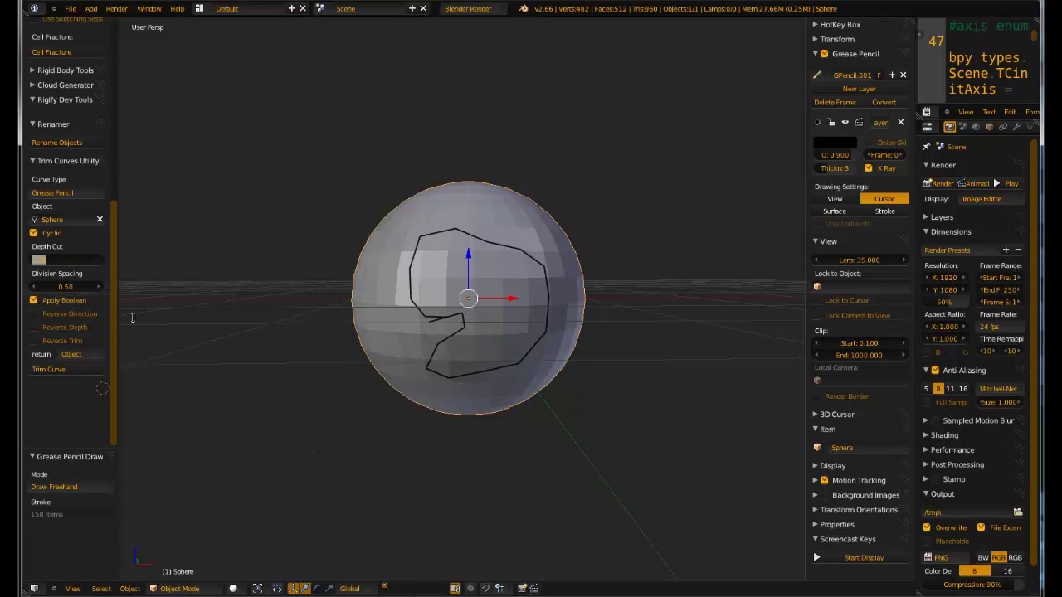
key("BackSpace")
type(".15")
key("Return")
Generate the cutter from the stroke with Apply Boolean off and Reverse Trim on, and inspect it beside the sphere.
left_click(72, 287)
type(".15")
left_click(58, 370)
middle_click_drag(378, 317, 526, 304)
key("z")
key("z")
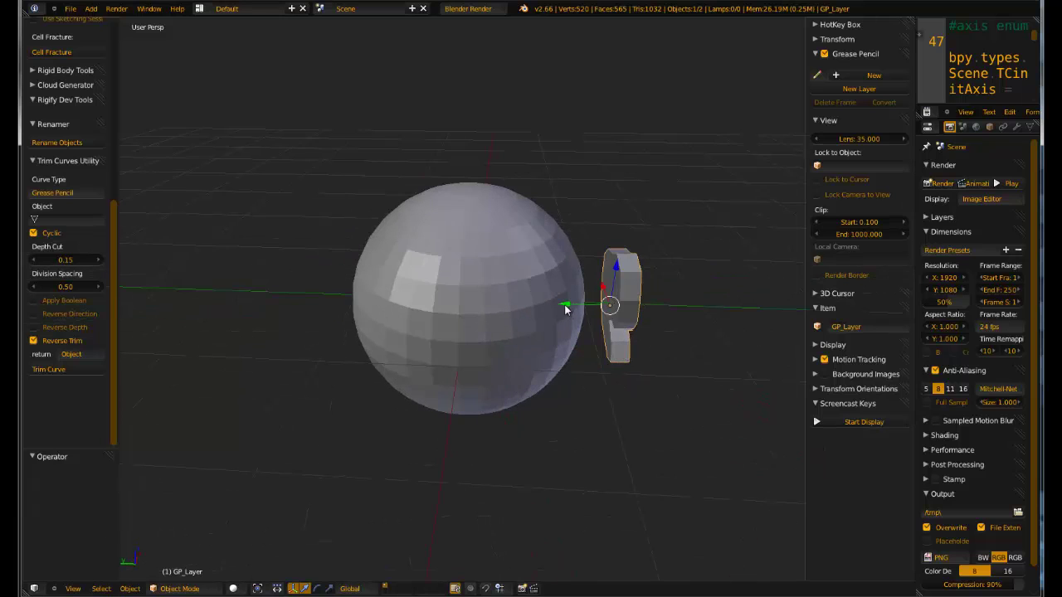
Move the cutter about 0.4 along Y into the sphere and check its placement in wireframe.
key("g")
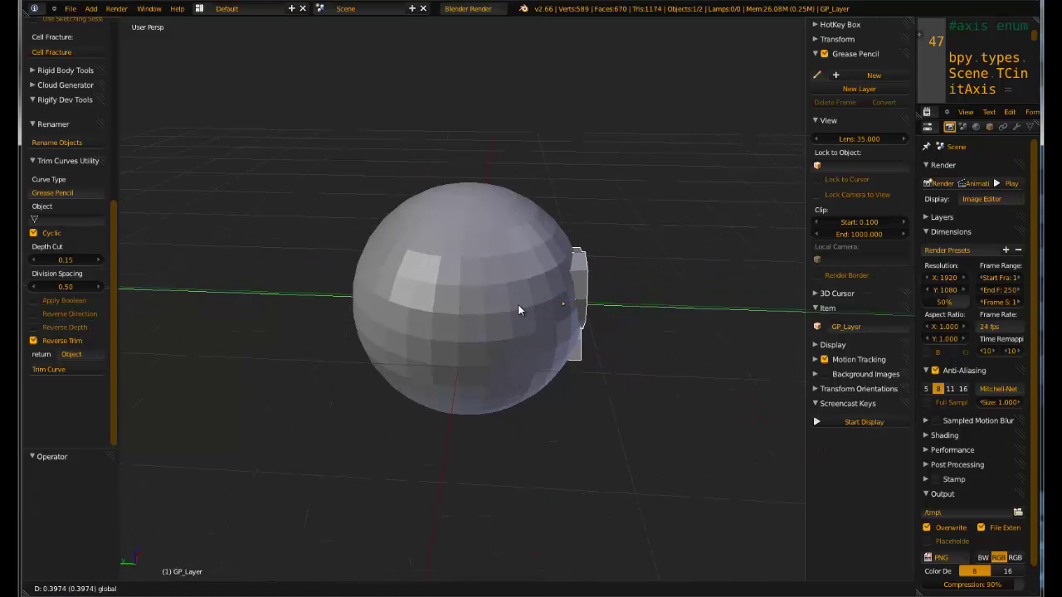
left_click(518, 305)
mouse_move(518, 305)
middle_mouse_down()
mouse_move(436, 274)
mouse_move(386, 291)
middle_mouse_up()
key("z")
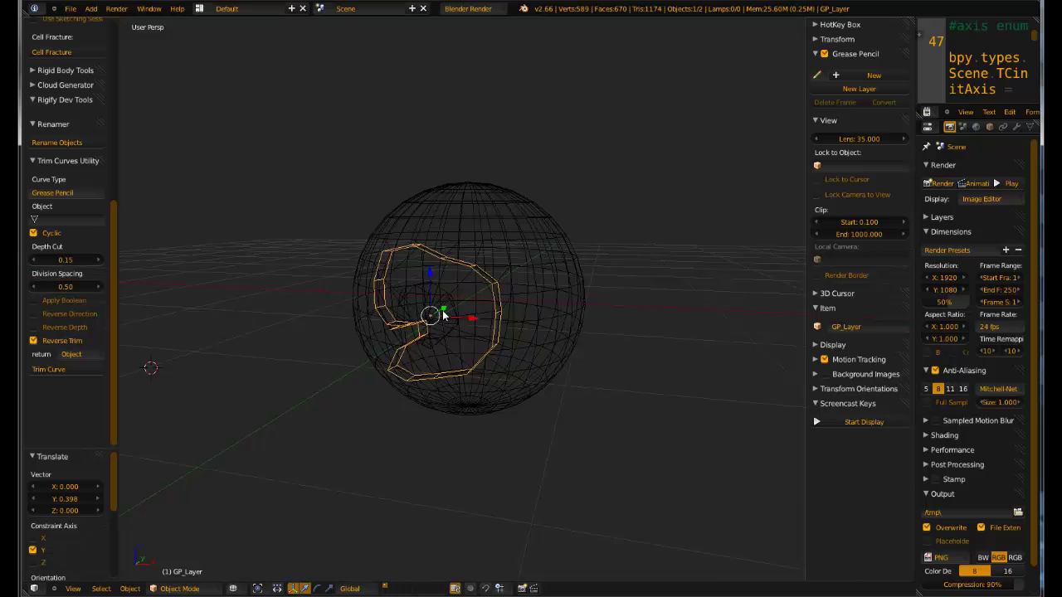
Scale the cutter along Y and shift it about 0.11 along Y, returning to solid shading.
scroll(432, 280, "up", 1)
middle_click_drag(443, 314, 386, 311)
key("s")
key("y")
left_click(386, 311)
left_click_drag(390, 312, 411, 306)
mouse_move(407, 292)
middle_mouse_down()
mouse_move(536, 261)
mouse_move(652, 259)
middle_mouse_up()
key("z")
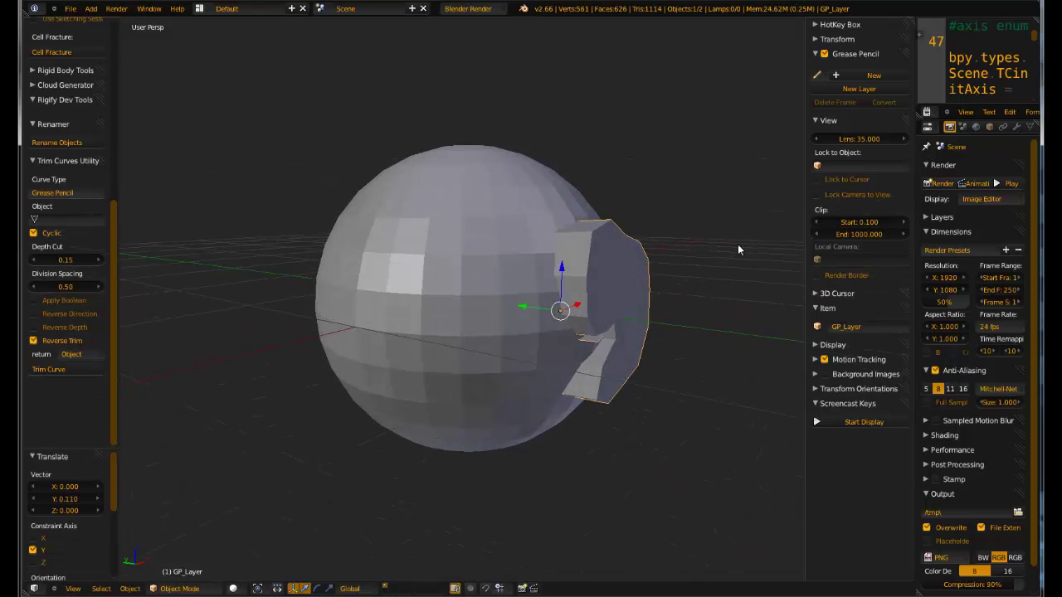
Apply the sphere's Boolean modifier and delete the cutter object.
right_click(514, 235)
left_click(1016, 127)
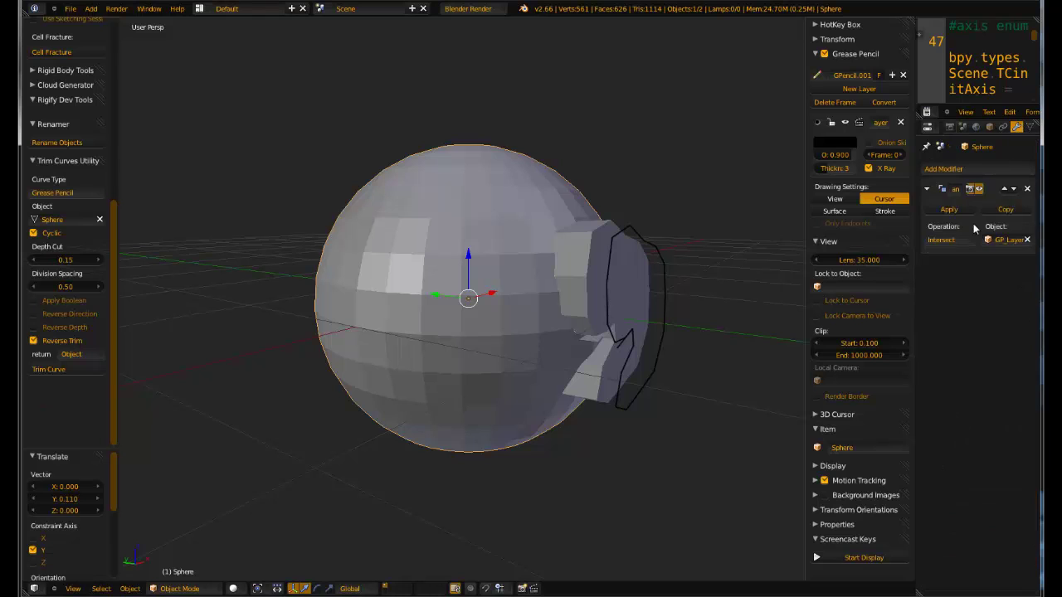
left_click(940, 212)
right_click(619, 292)
key("x")
left_click(621, 287)
Inspect the recess cut into the sphere from several sides and delete the leftover Grease Pencil layer.
middle_click_drag(612, 289, 473, 294)
right_click_drag(516, 266, 508, 263)
left_click(516, 263)
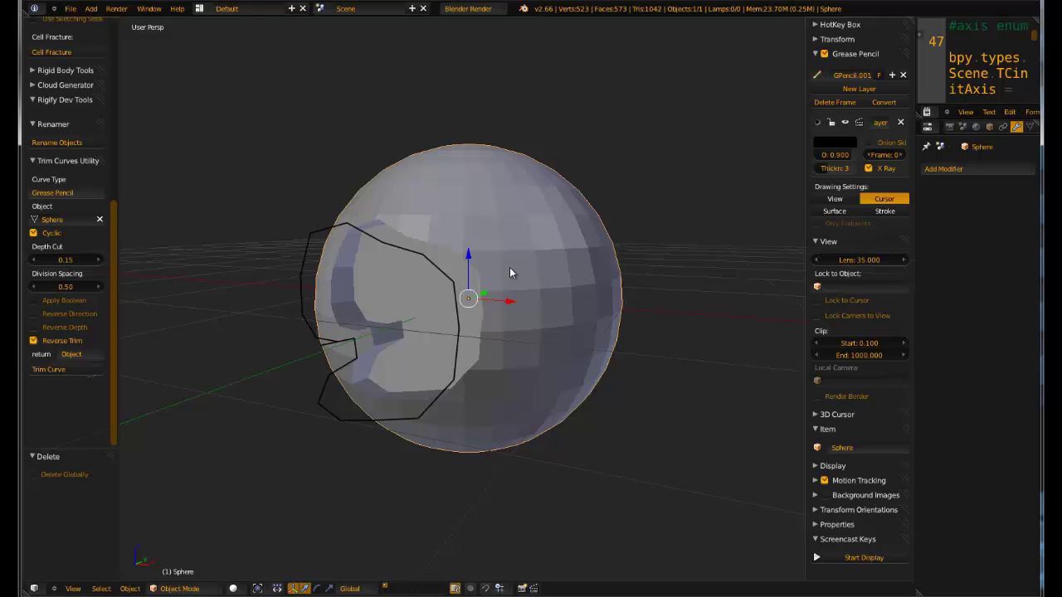
mouse_move(510, 267)
middle_mouse_down()
mouse_move(332, 274)
mouse_move(289, 239)
mouse_move(307, 264)
middle_mouse_up()
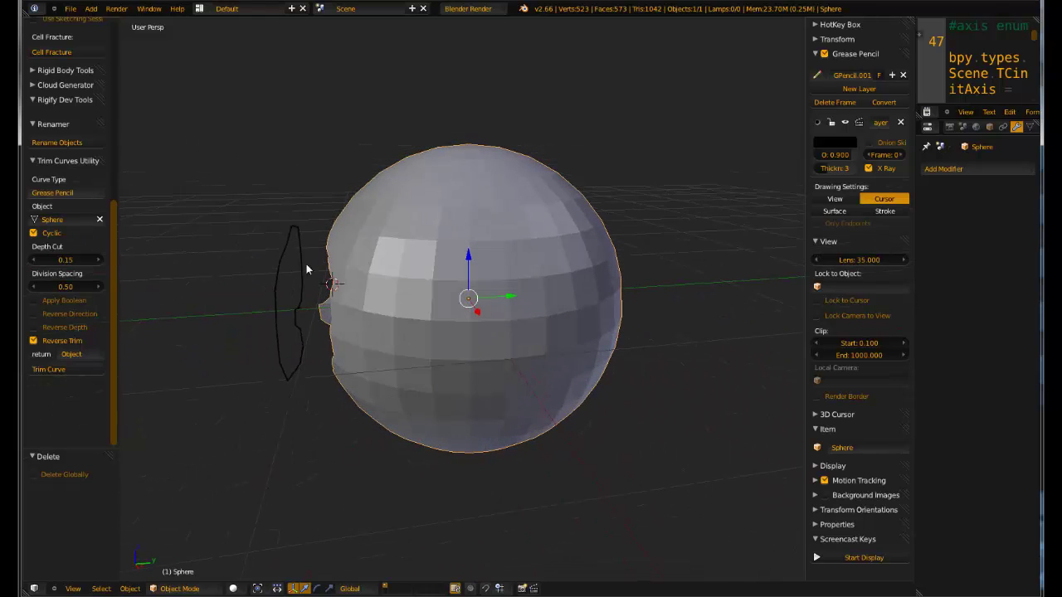
middle_click_drag(404, 290, 427, 316)
mouse_move(364, 331)
middle_mouse_down()
mouse_move(498, 335)
mouse_move(618, 322)
middle_mouse_up()
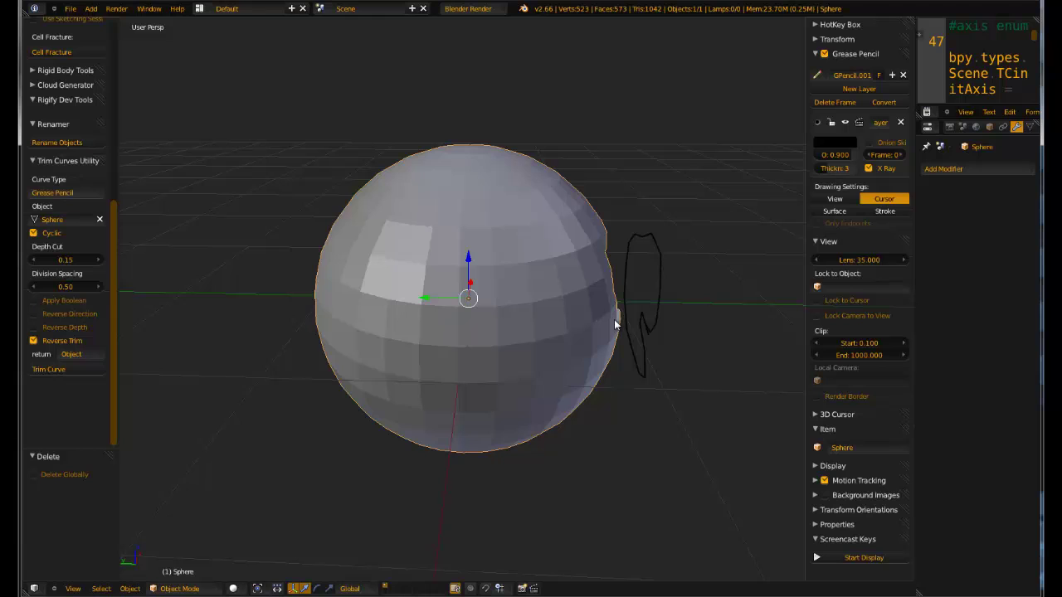
left_click(900, 123)
Add a Bezier circle to the scene.
scroll(531, 258, "down", 2)
mouse_move(536, 282)
middle_mouse_down()
mouse_move(504, 304)
mouse_move(457, 308)
middle_mouse_up()
key("shift+a")
mouse_move(462, 312)
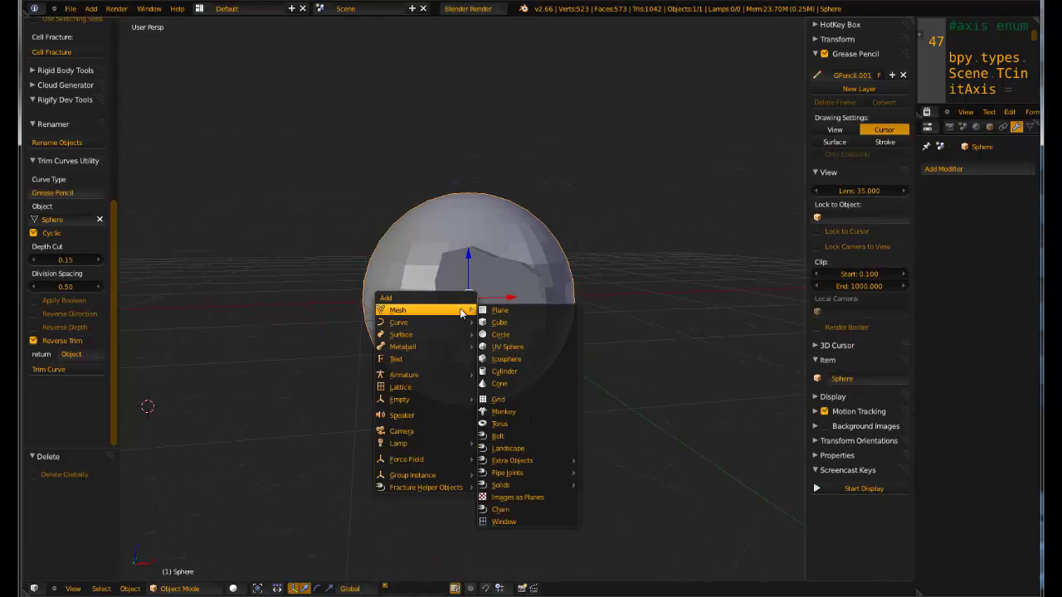
mouse_move(432, 323)
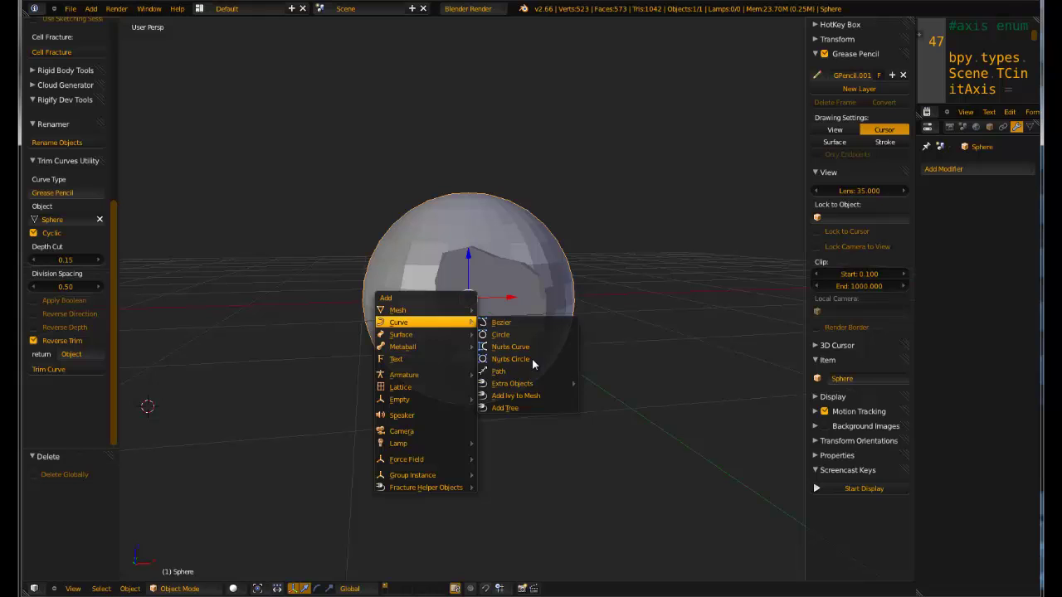
left_click(523, 337)
Move the Bezier circle along X towards the sphere and raise it about 1.26 along Z.
middle_click_drag(519, 337, 436, 390)
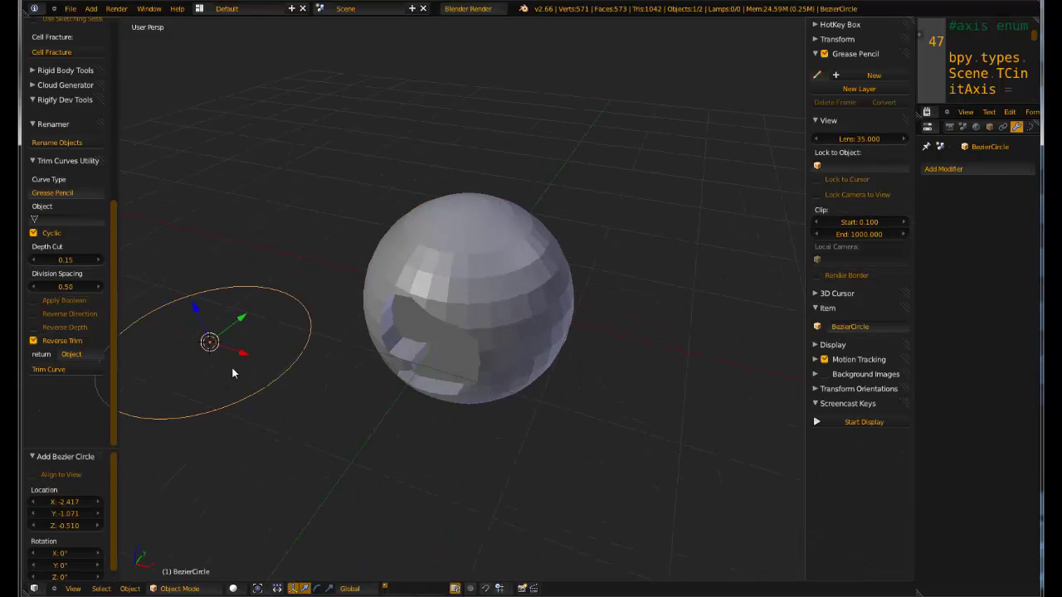
left_click_drag(243, 354, 460, 424)
left_click_drag(416, 385, 427, 261)
middle_click_drag(428, 266, 566, 236)
Rotate the Bezier circle about the X axis until nearly upright and shift it about 0.34 along X.
key("r")
key("x")
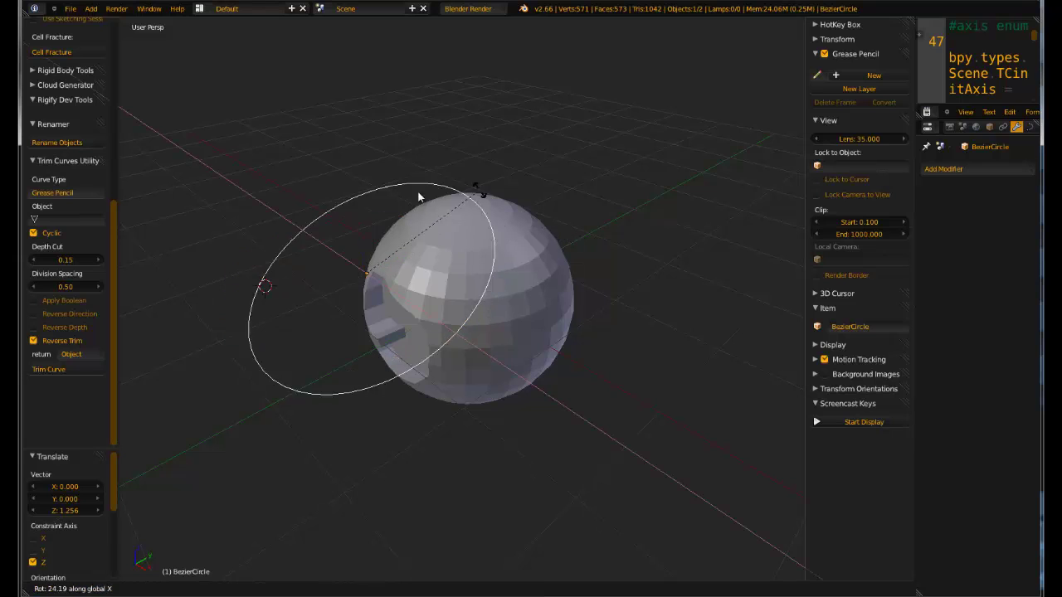
left_click(362, 219)
middle_click_drag(361, 218, 614, 269)
key("g")
left_click(550, 259)
middle_click_drag(550, 259, 401, 232)
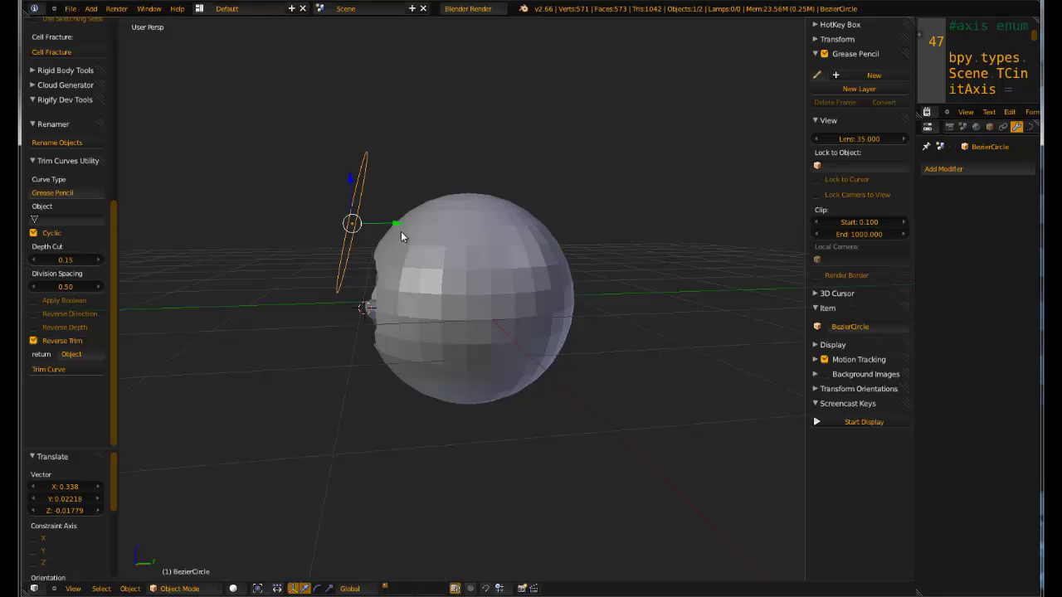
Move the Bezier circle about 0.87 along Y into the sphere and about 0.18 along X towards its upper edge.
key("g")
left_click(503, 224)
scroll(504, 217, "up", 2)
middle_click_drag(508, 212, 569, 216)
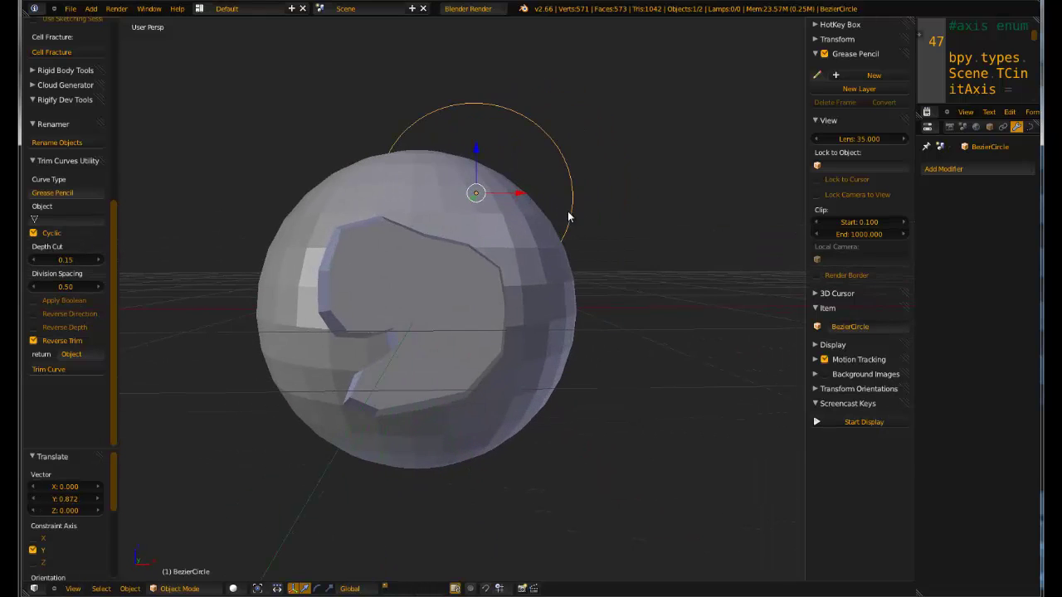
key("g")
left_click(609, 217)
Set the trim's Curve Type to Curve, with Sphere as the object and BezierCircle as the curve.
left_click(79, 221)
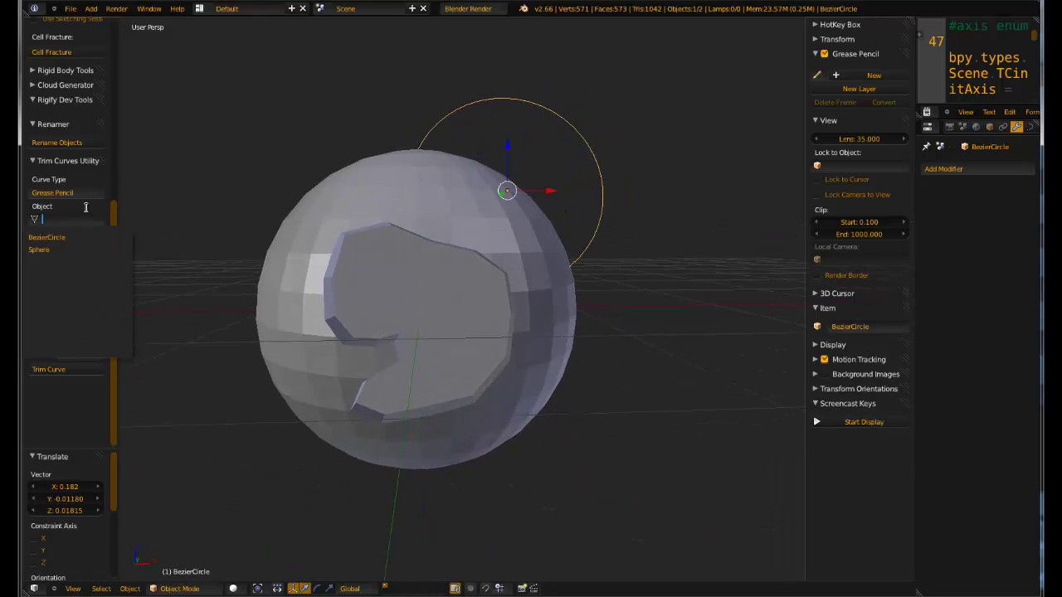
left_click(80, 192)
left_click(70, 168)
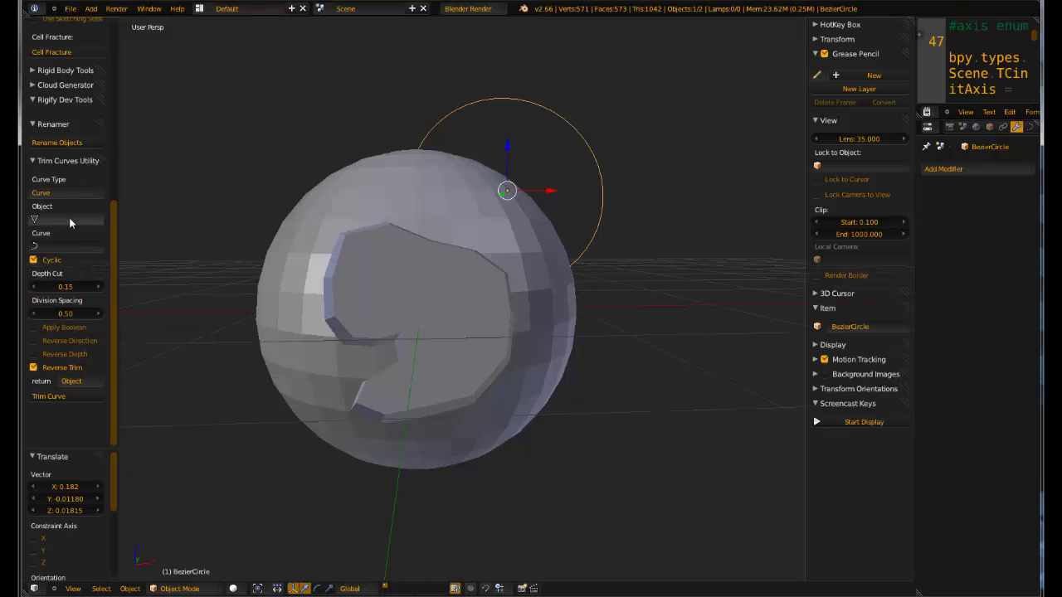
left_click(72, 221)
left_click(66, 249)
left_click(66, 248)
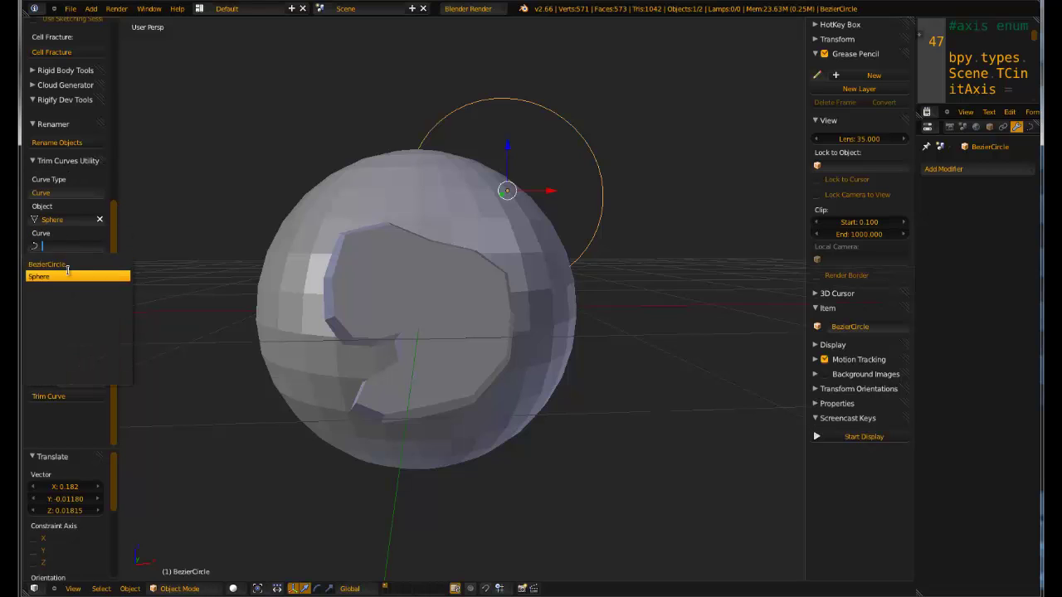
left_click(65, 271)
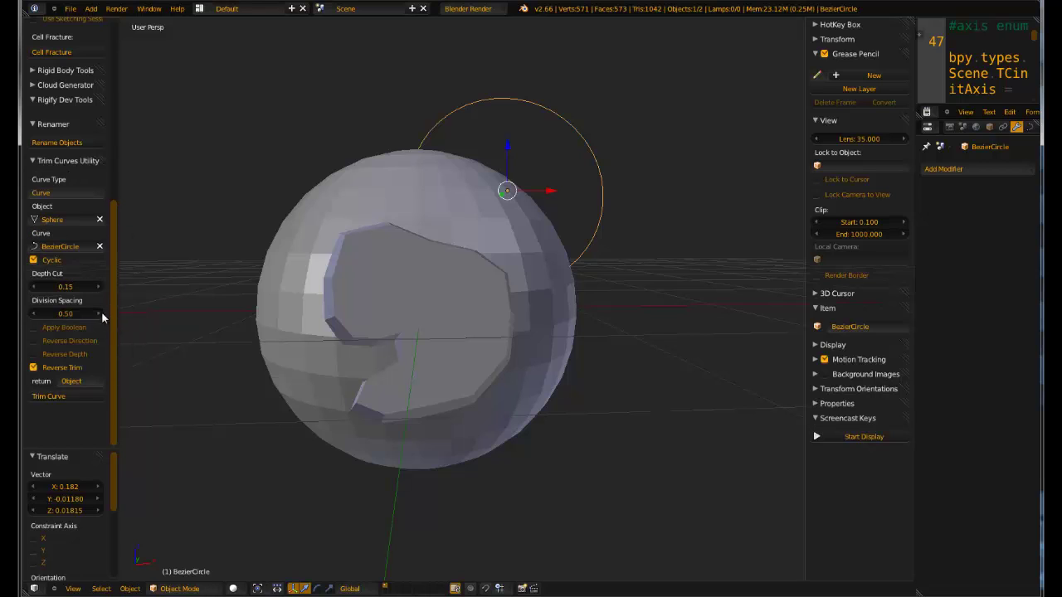
Turn off Cyclic to view the Extrusion Depth and axis options for the curve trim, and turn it back on.
left_click(51, 260)
left_click(52, 260)
left_click(33, 260)
scroll(201, 376, "down", 3)
scroll(204, 369, "down", 1)
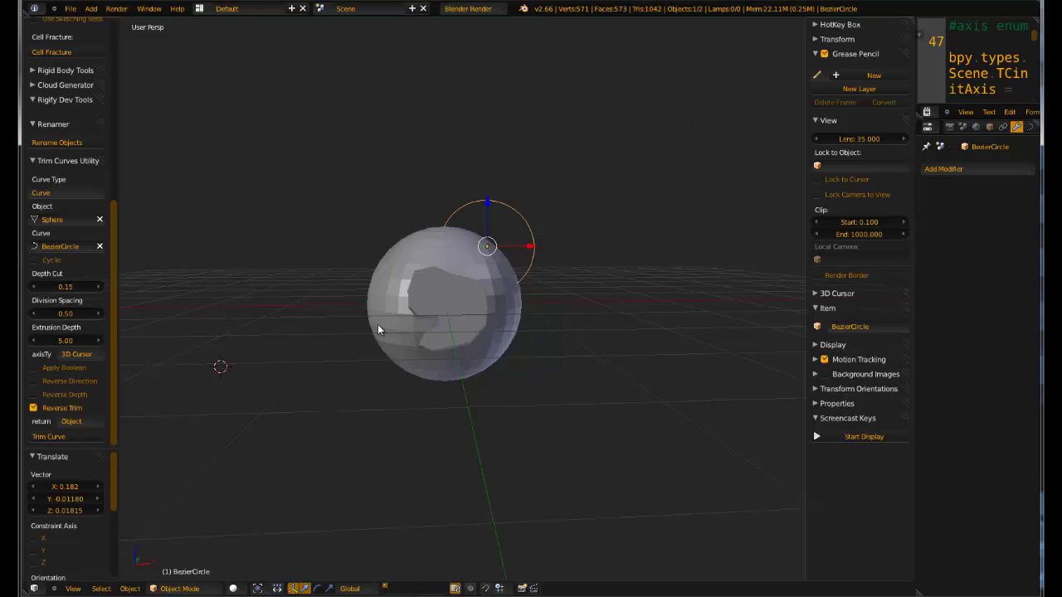
left_click(54, 261)
Trim the sphere with the Bezier circle at a Depth Cut of 5, with Apply Boolean and Reverse Depth on and Reverse Trim off.
scroll(486, 224, "up", 4)
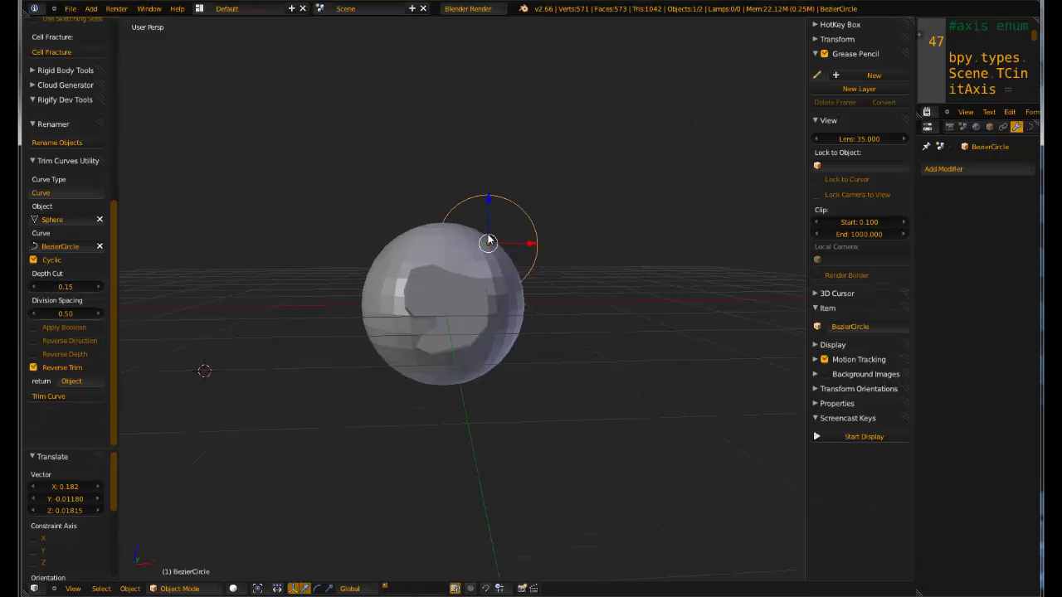
scroll(486, 205, "up", 2)
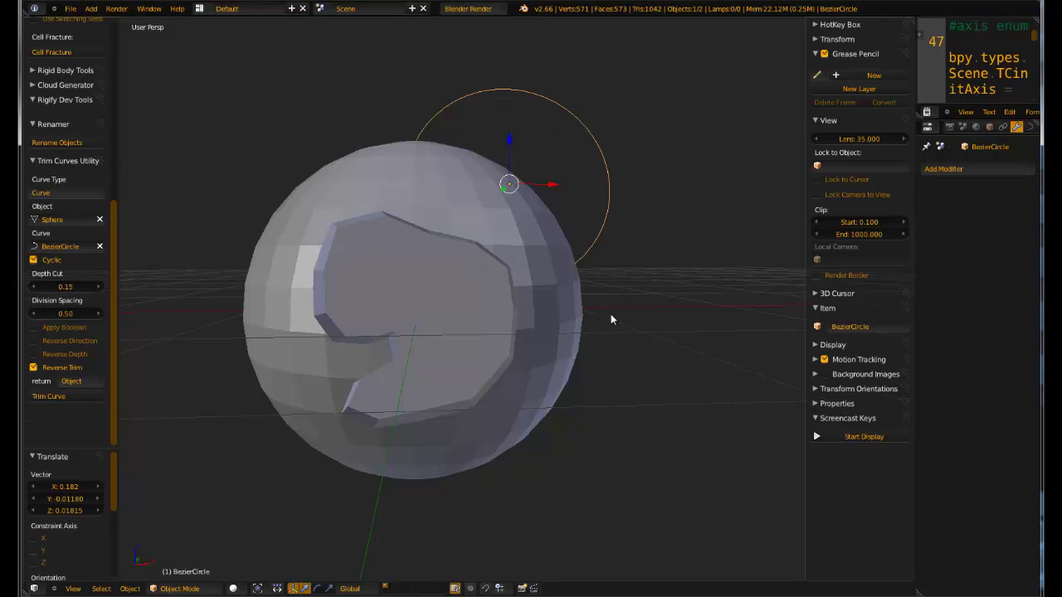
left_click(75, 290)
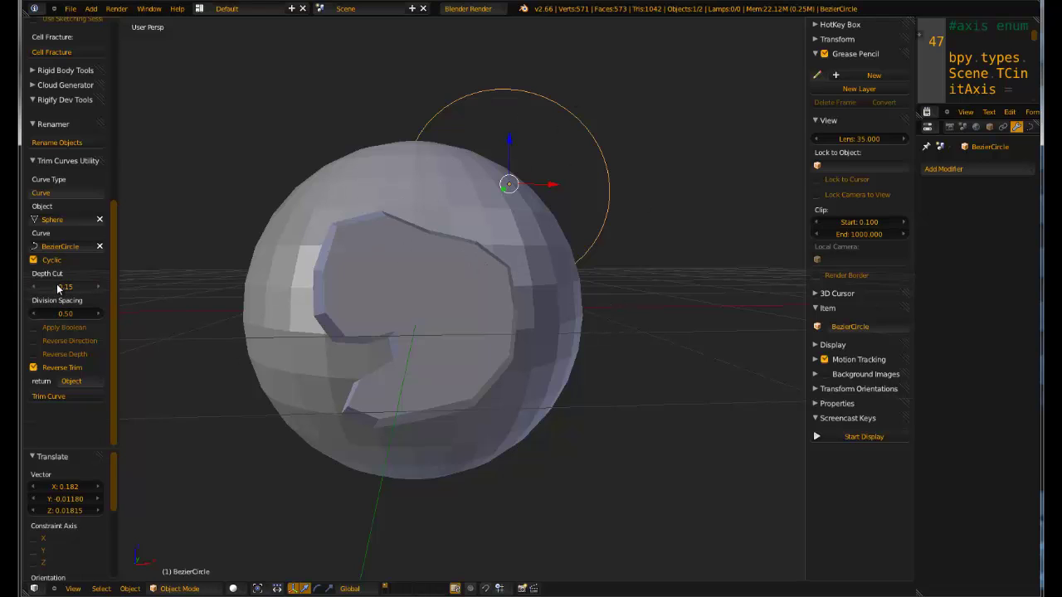
type("5")
key("Return")
left_click(73, 328)
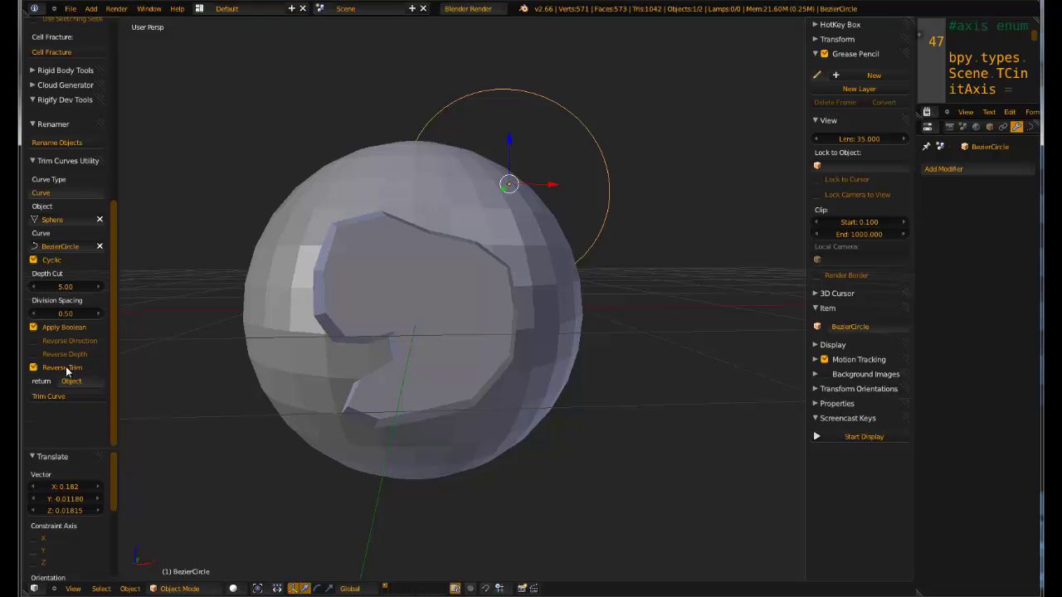
left_click(67, 368)
left_click(73, 396)
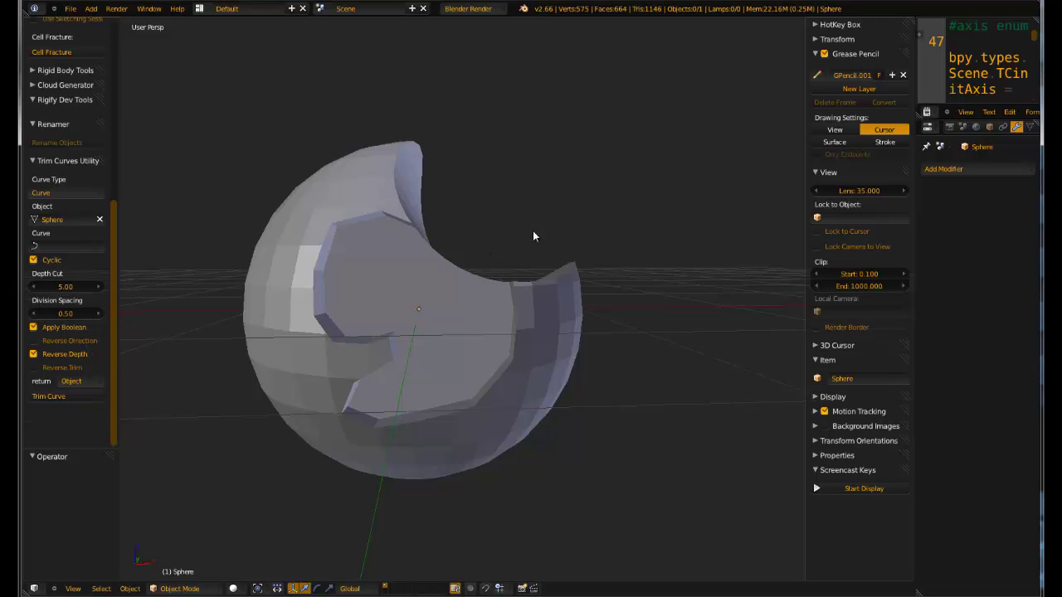
Select the trimmed sphere and examine its cut surface and mesh topology in Edit Mode, returning to Object Mode.
middle_click_drag(533, 236, 411, 284)
right_click(477, 287)
key("Tab")
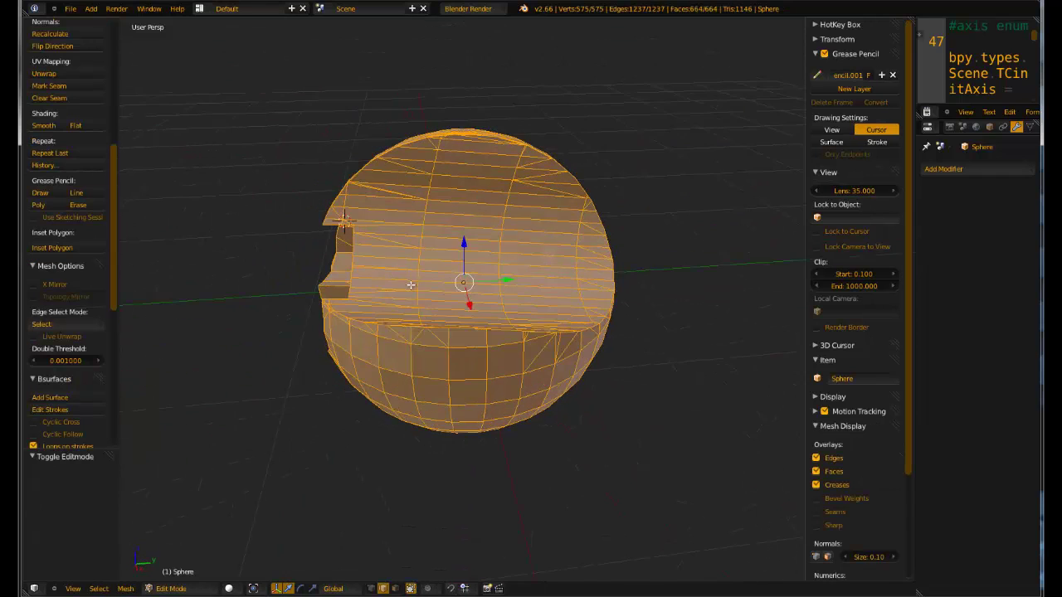
scroll(411, 285, "up", 2)
key("Tab")
middle_click_drag(437, 143, 456, 188)
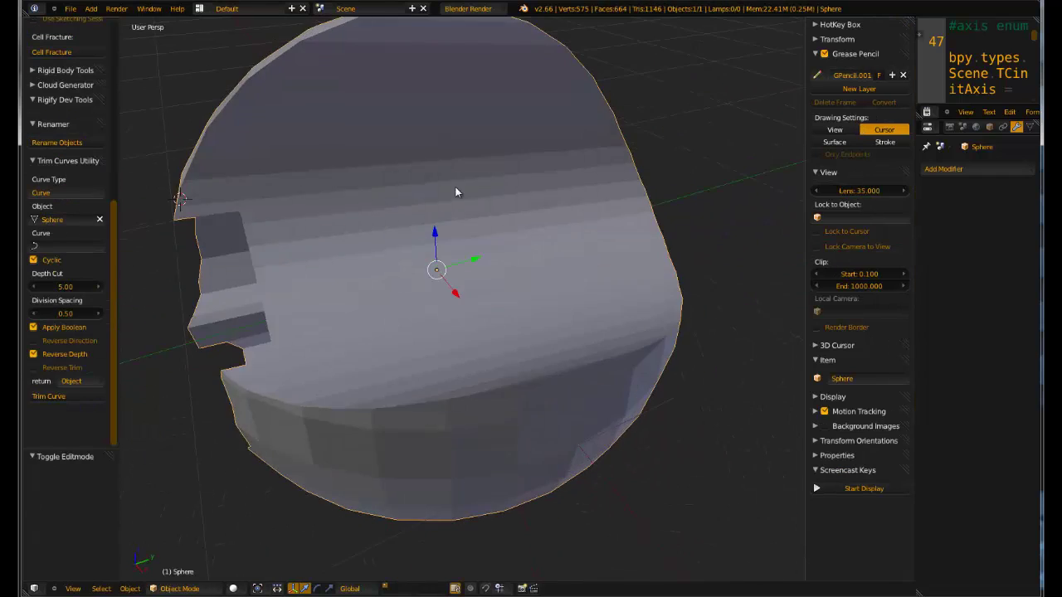
scroll(456, 192, "down", 5)
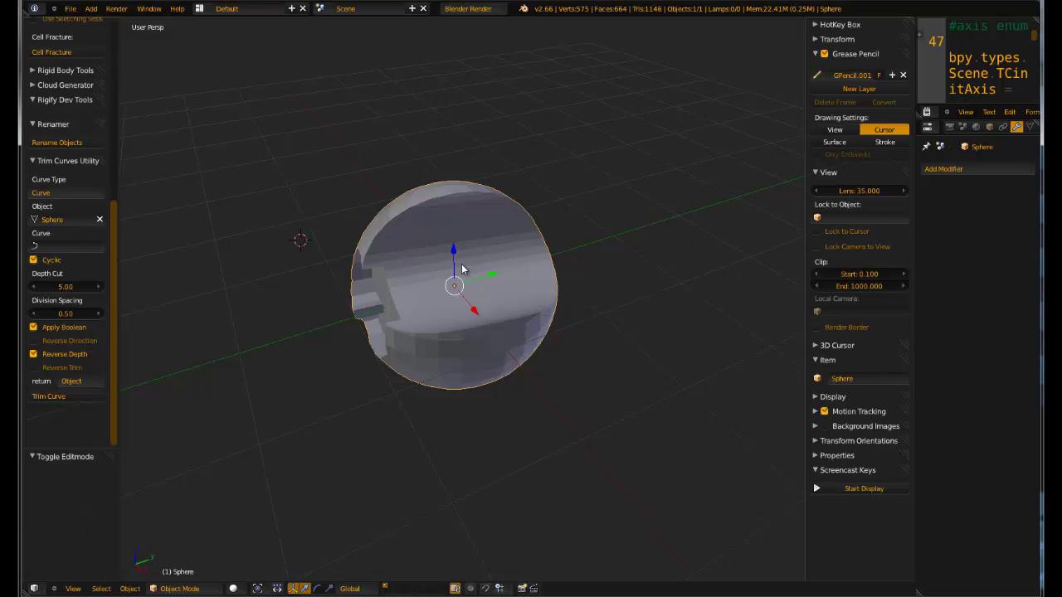
Add another Bezier circle beside the trimmed sphere and enter Edit Mode on it.
key("shift+a")
mouse_move(339, 311)
left_click(386, 323)
key("Tab")
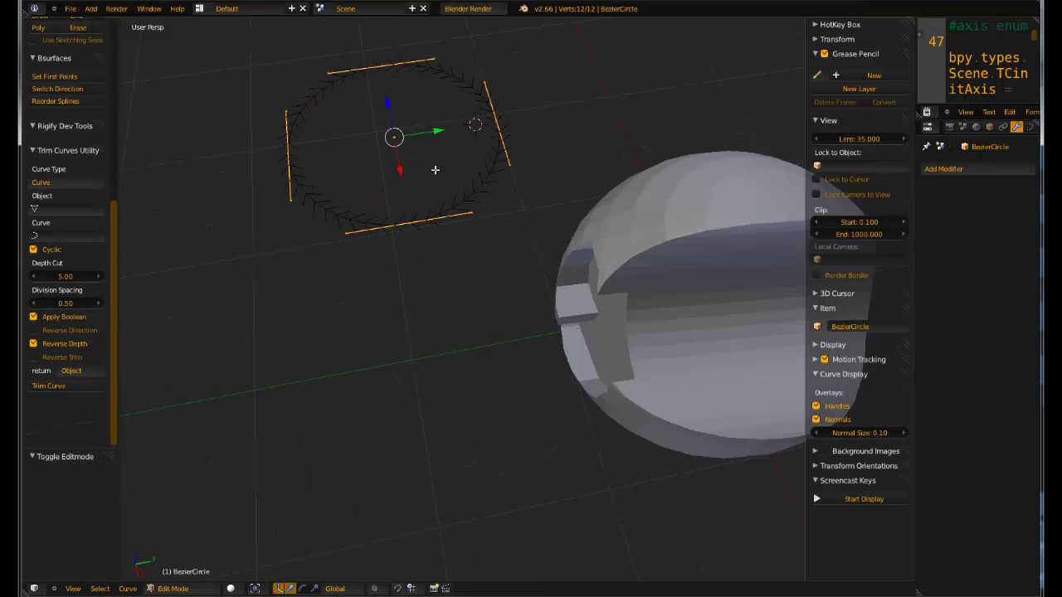
Return the Bezier circle to Object Mode and lower its curve preview resolution to 1.
middle_click_drag(435, 169, 311, 263)
key("Tab")
left_click(1030, 127)
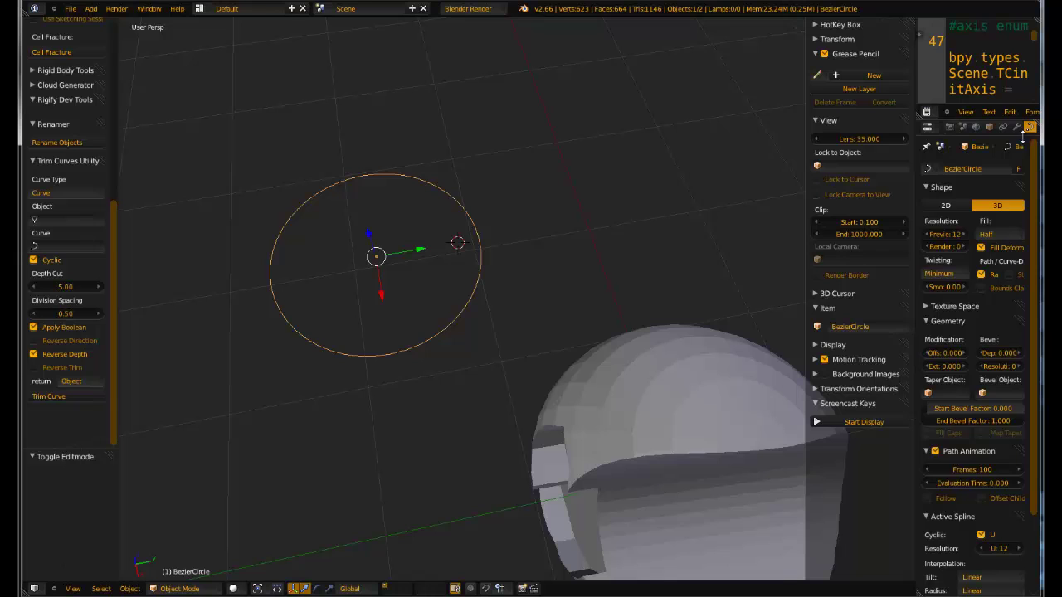
left_click_drag(951, 239, 849, 244)
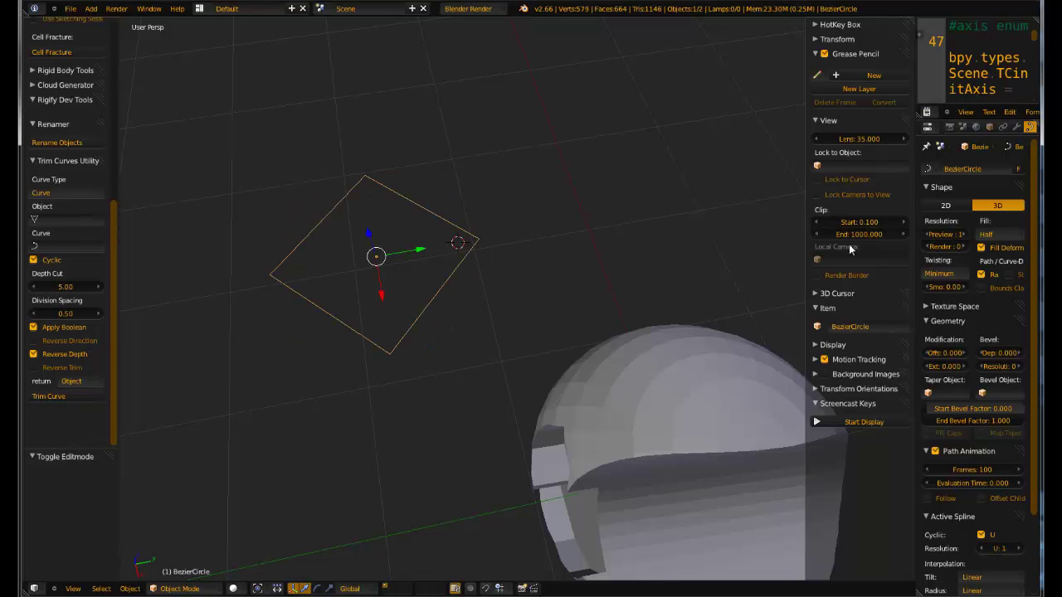
middle_click_drag(427, 299, 167, 275)
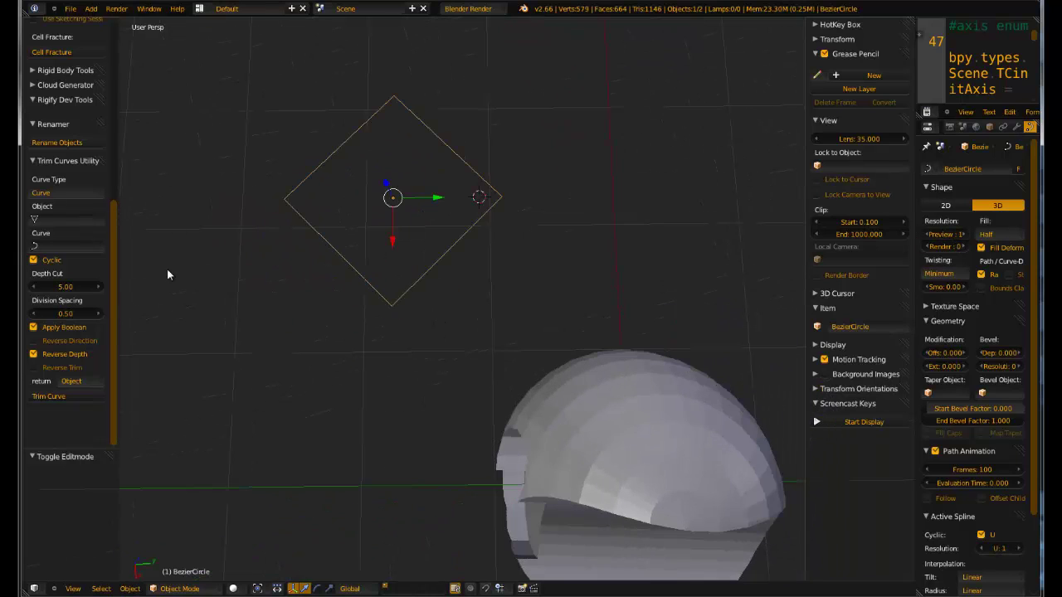
Set the circle's preview resolution back to 12 and inspect its handles and normals in Edit Mode.
left_click(940, 235)
type("12")
key("Return")
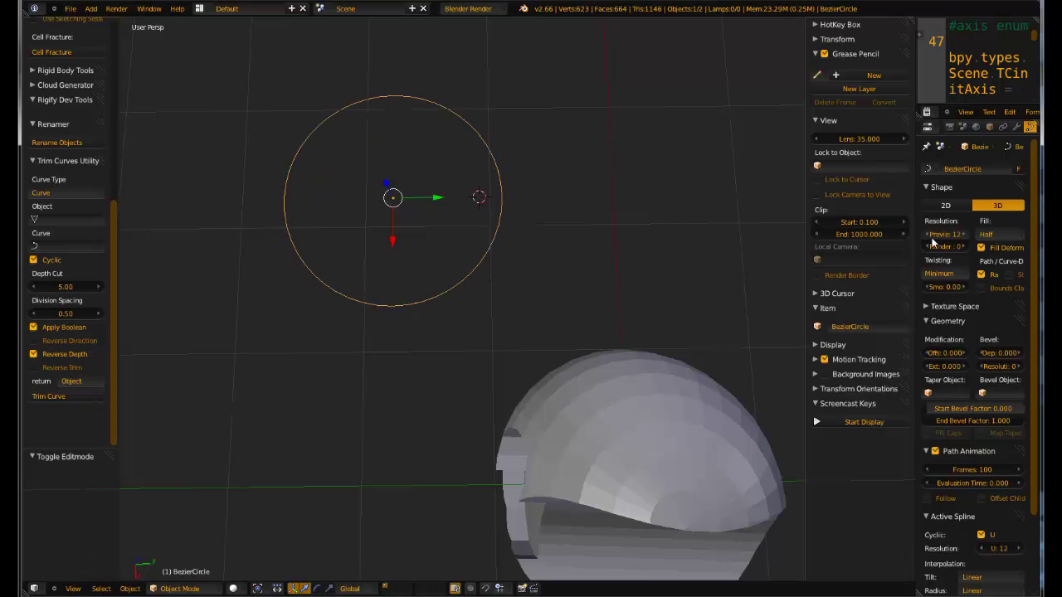
middle_click_drag(313, 278, 436, 213)
key("Tab")
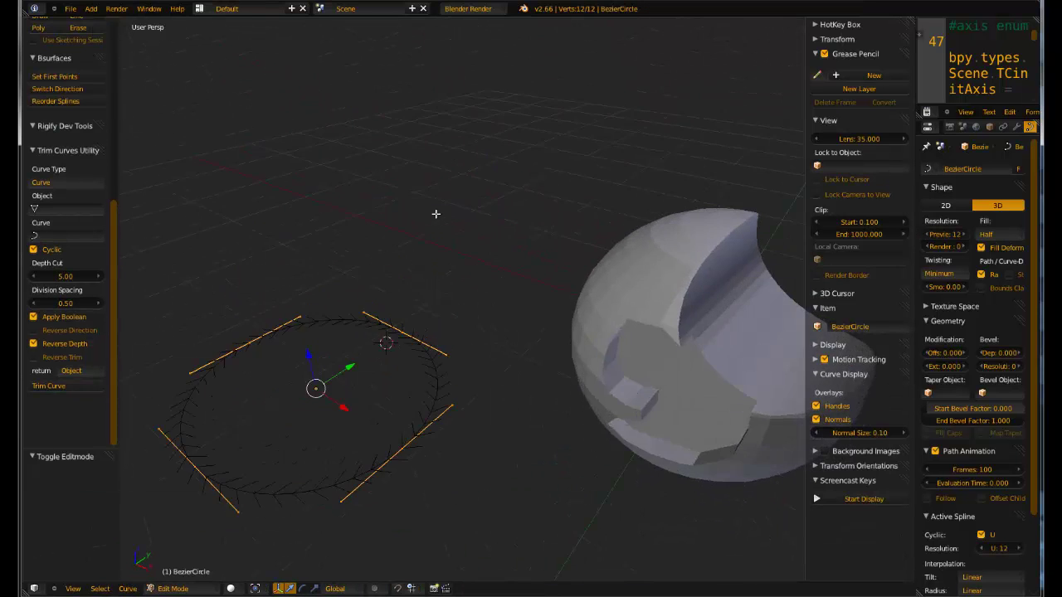
Leave Edit Mode and delete the extra Bezier circle beside the trimmed sphere.
scroll(440, 232, "down", 3)
middle_click_drag(446, 280, 456, 337)
key("Tab")
key("x")
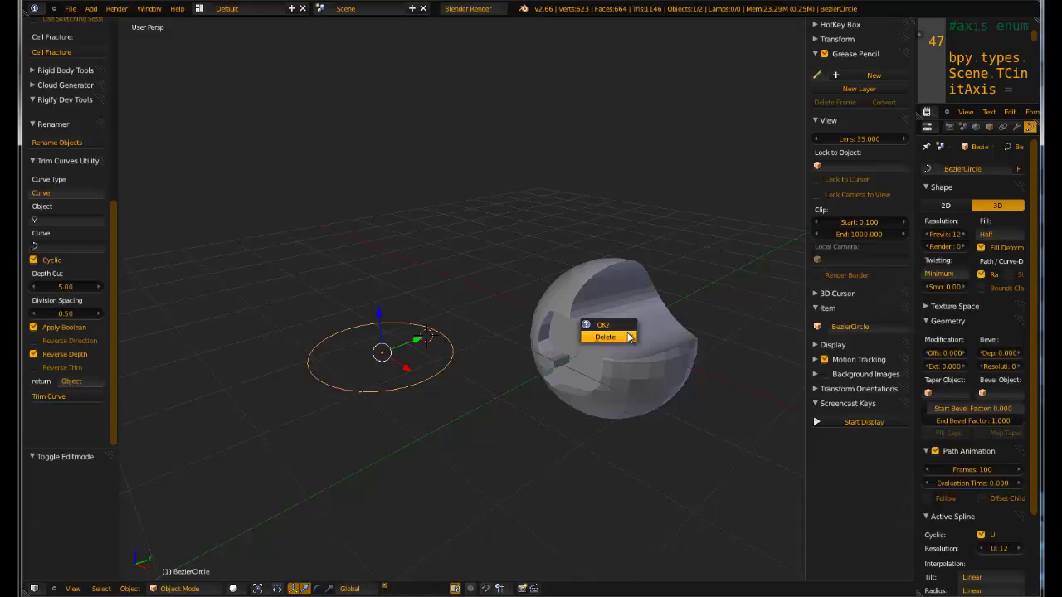
left_click(628, 336)
Select the trimmed sphere, centre it in view and inspect its cut faces from several sides in Edit and Object Mode.
right_click(625, 340)
key("Tab")
key("KP_Decimal")
middle_click_drag(378, 336, 335, 334)
key("Tab")
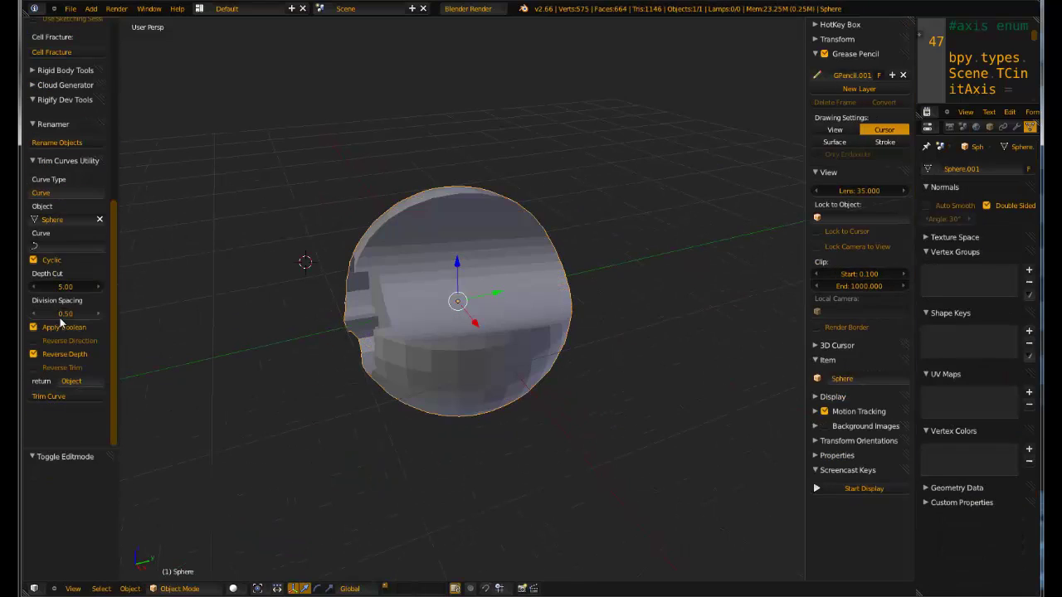
key("Tab")
mouse_move(531, 249)
middle_mouse_down()
mouse_move(606, 237)
mouse_move(590, 213)
mouse_move(424, 250)
middle_mouse_up()
key("Tab")
middle_click_drag(519, 296, 405, 314)
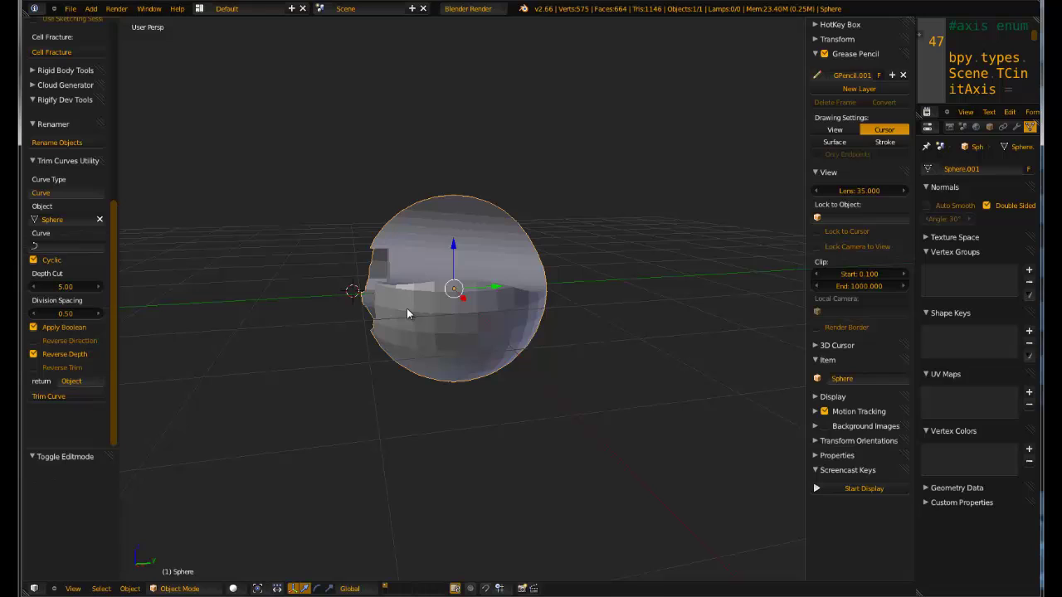